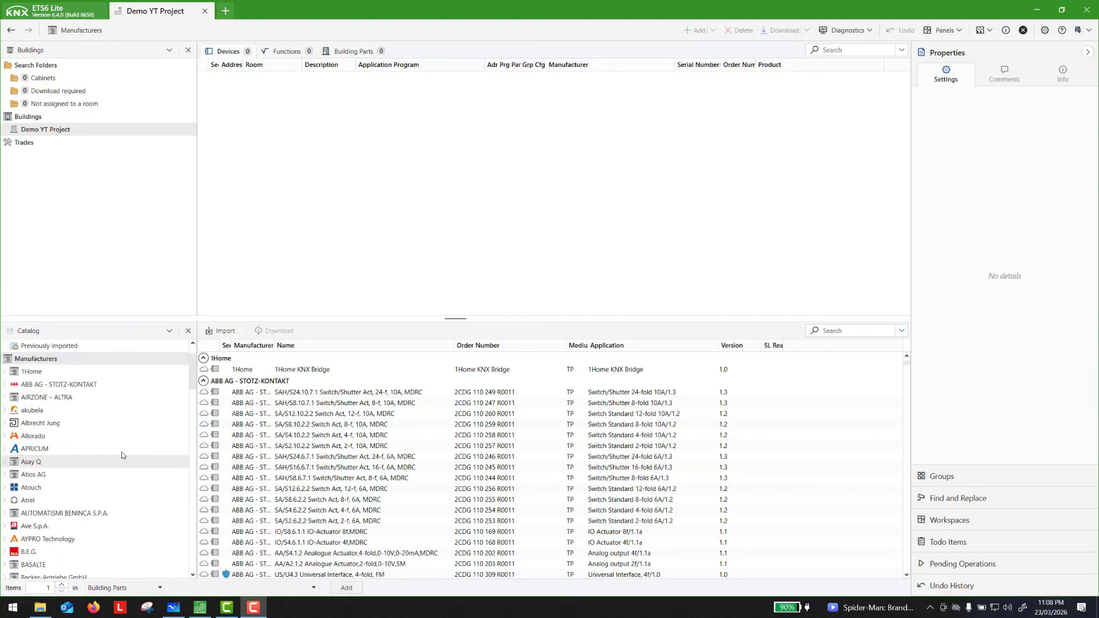
- Close the catalog, switch to Microsoft Whiteboard and mark every room in the floor plan legend in red, circling LIFT
left_click(188, 330)
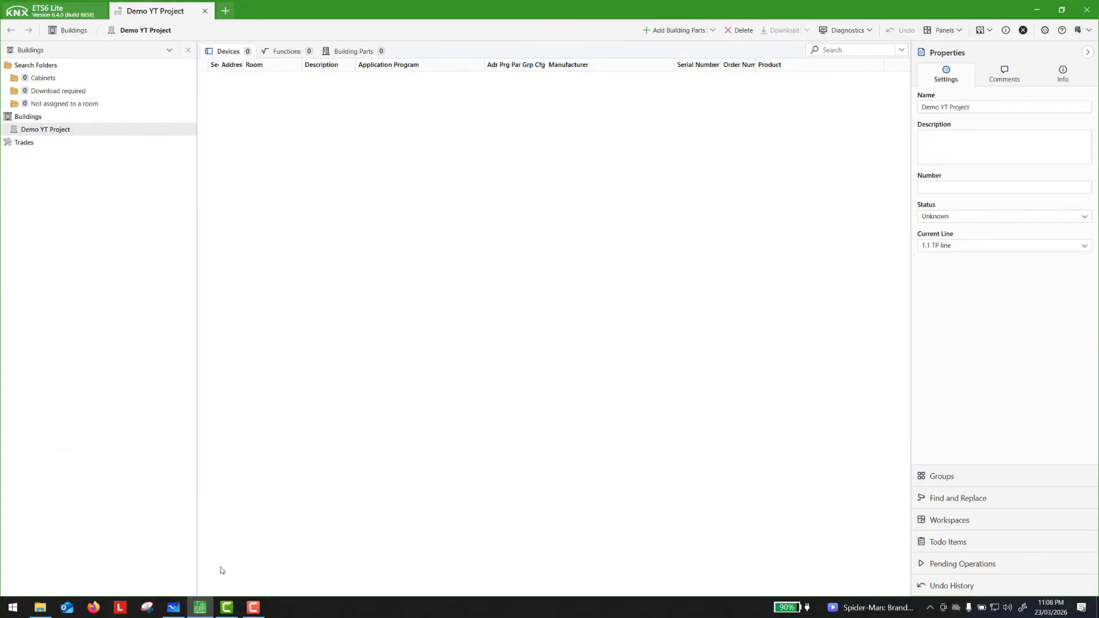
left_click(172, 610)
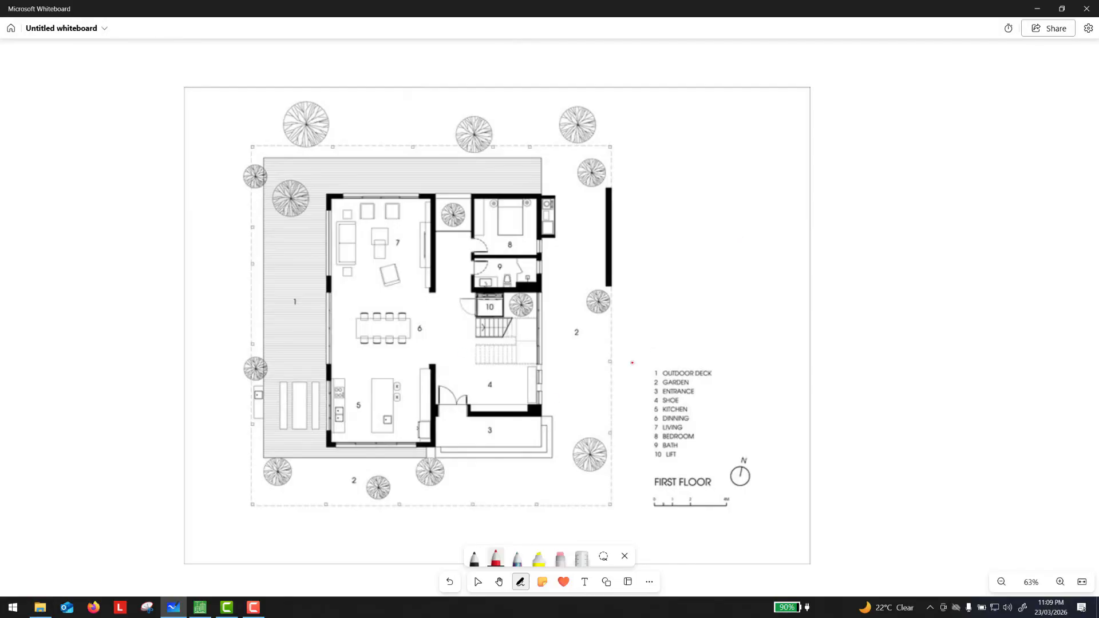
mouse_move(716, 372)
left_mouse_down()
mouse_move(732, 365)
mouse_move(708, 380)
left_mouse_up()
left_click_drag(694, 392, 712, 388)
mouse_move(682, 403)
left_mouse_down()
mouse_move(711, 404)
mouse_move(708, 423)
mouse_move(723, 429)
mouse_move(691, 453)
mouse_move(657, 458)
mouse_move(676, 454)
left_mouse_up()
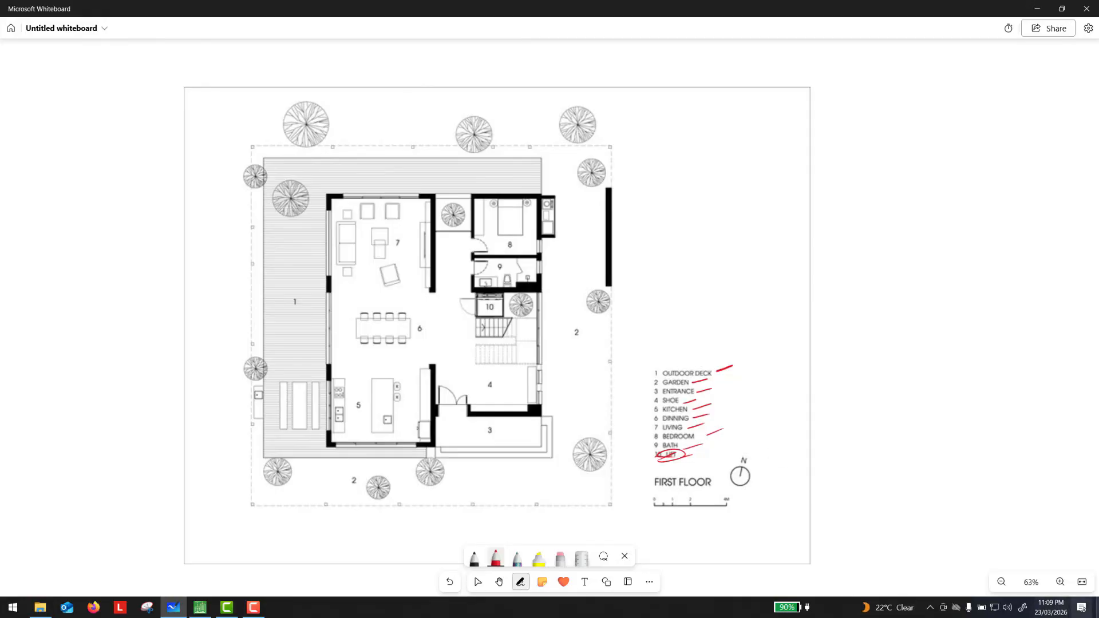
left_click_drag(283, 9, 349, 3)
left_click(478, 582)
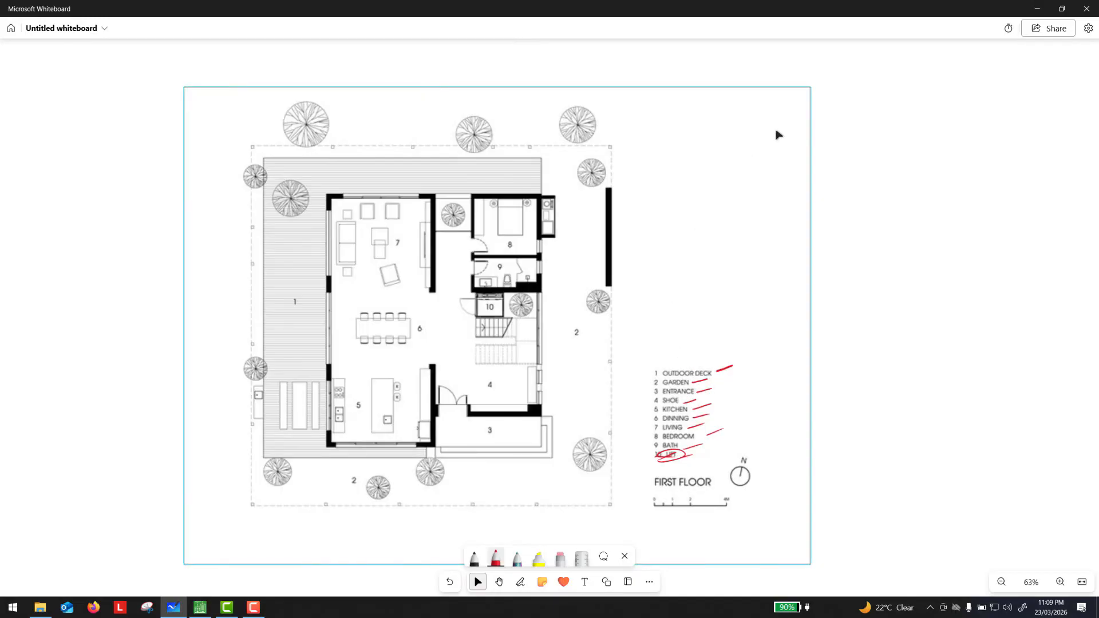
- Switch back to ETS6 and add a floor named Villa Ground Floor to the Demo YT Project building
left_click(1033, 14)
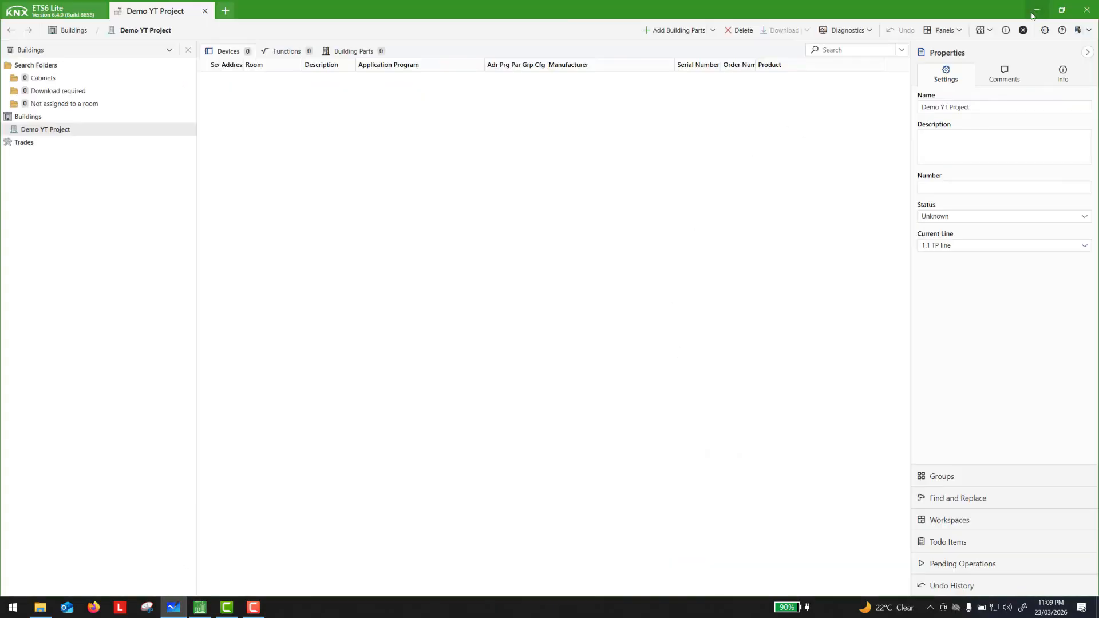
left_click(57, 129)
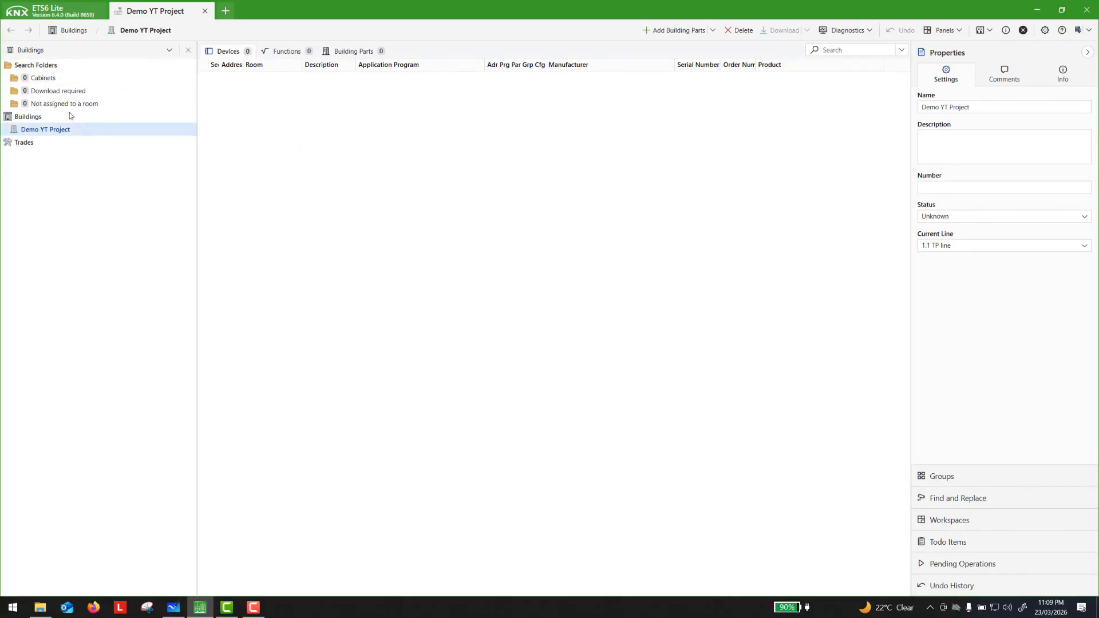
left_click(147, 52)
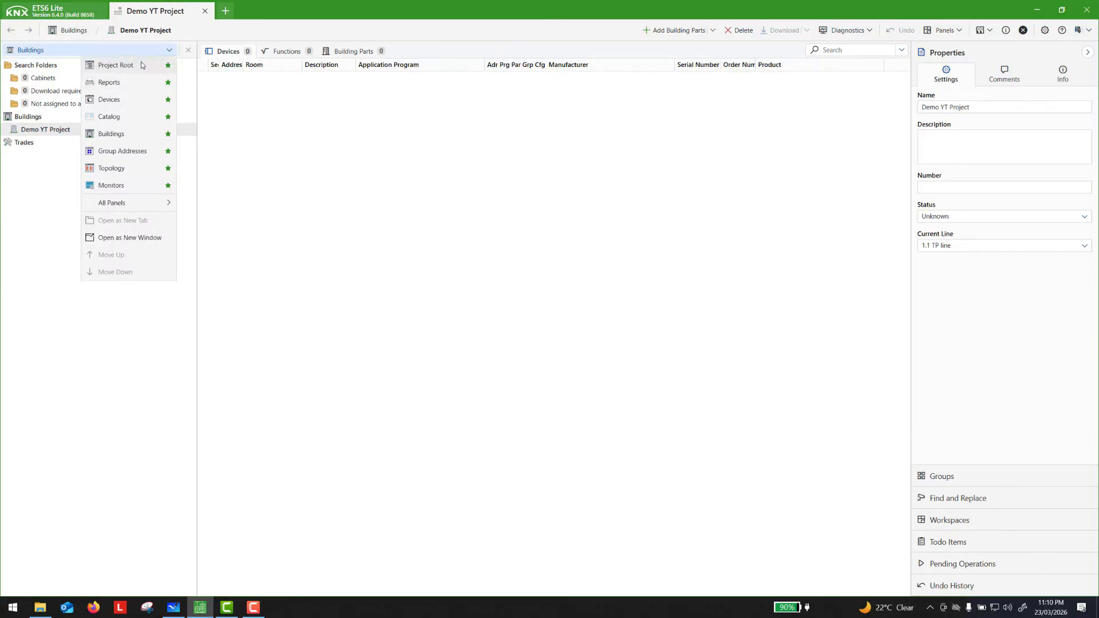
left_click(86, 378)
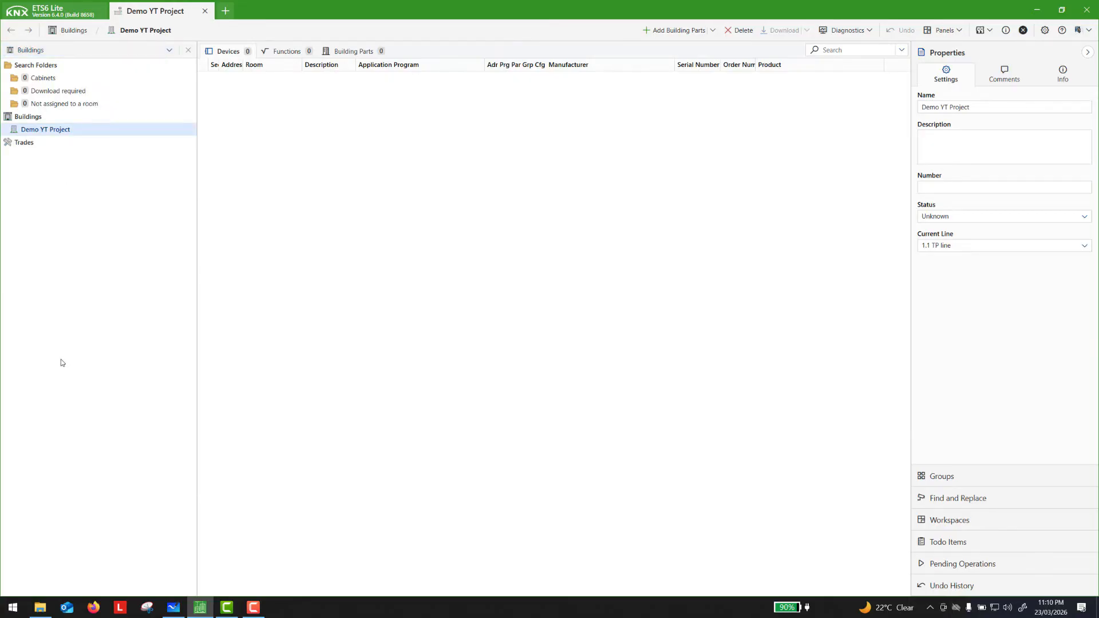
right_click(58, 134)
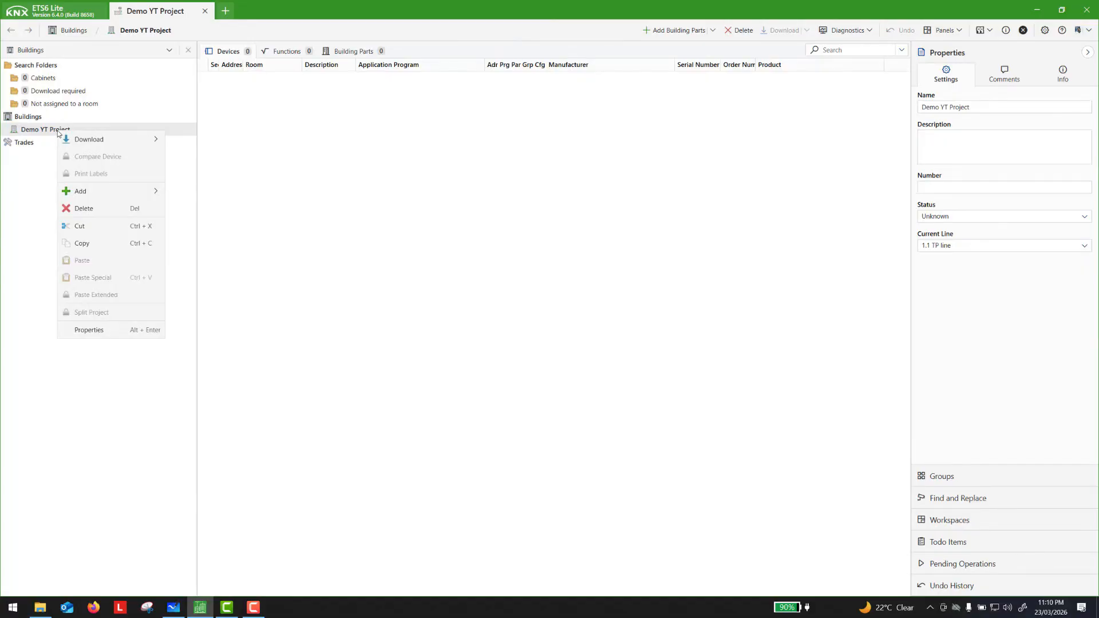
mouse_move(92, 193)
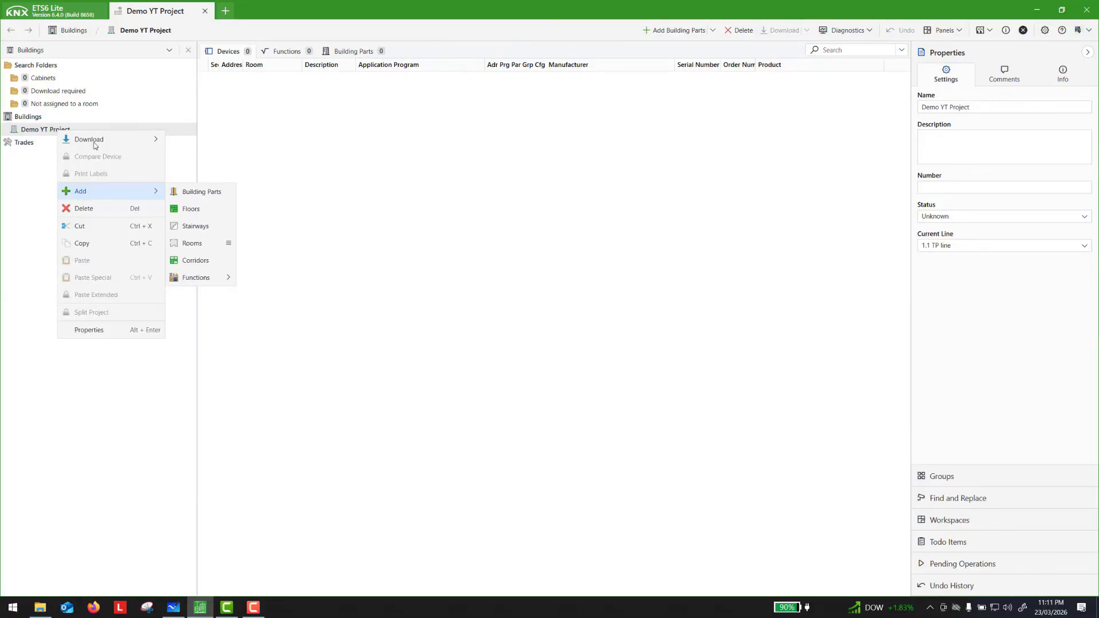
left_click(198, 209)
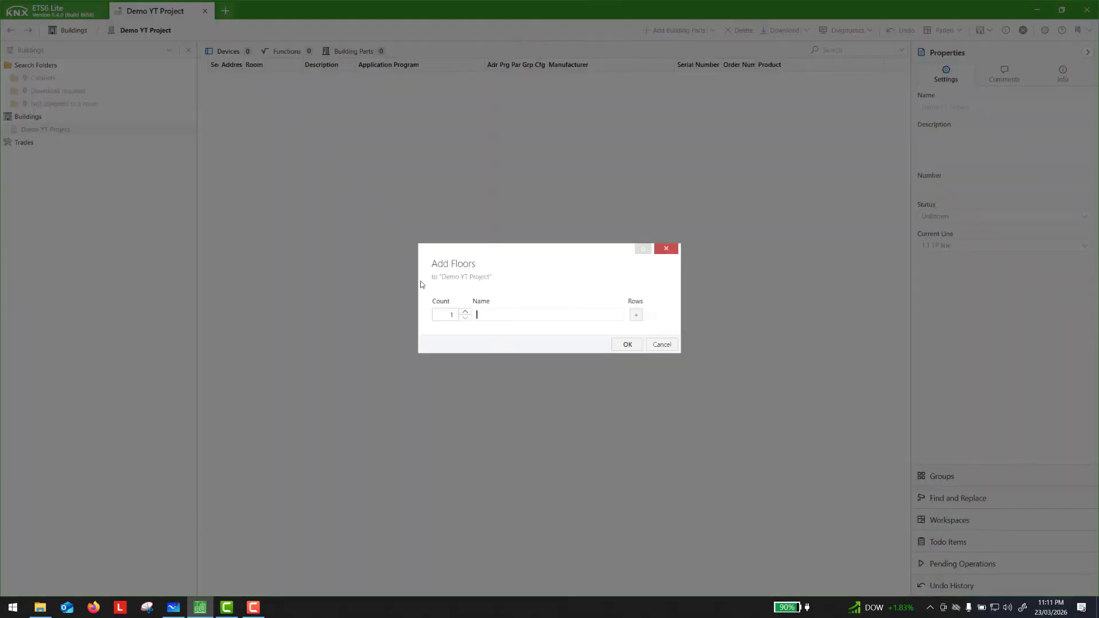
type("Villa Grou")
key("BackSpace")
type("nd Floor")
key("Return")
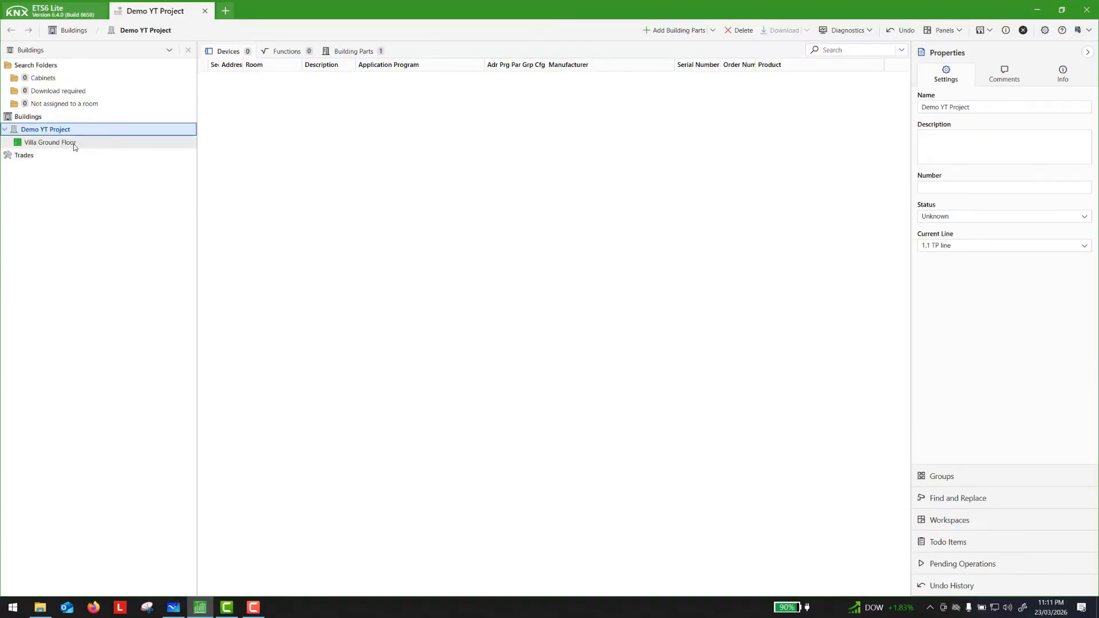
- In Microsoft Whiteboard, handwrite "LCP - Lighting Control Panel" beside the plan in red and label the wall below area 4 "LCP"
left_click(178, 609)
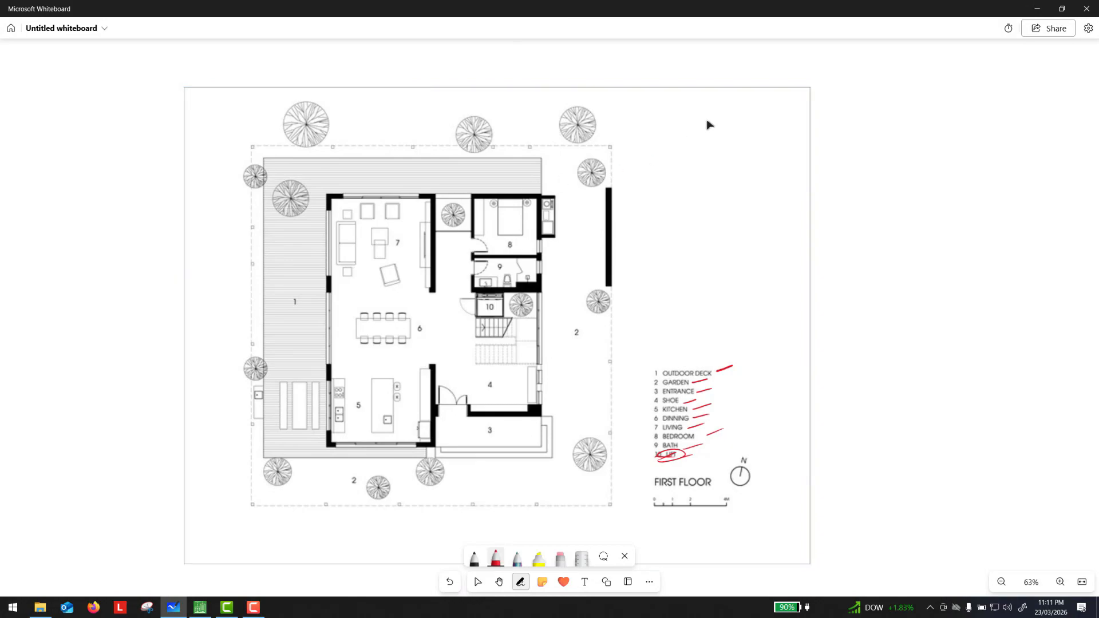
mouse_move(659, 135)
left_mouse_down()
mouse_move(675, 151)
mouse_move(759, 135)
mouse_move(776, 165)
mouse_move(796, 139)
mouse_move(813, 156)
mouse_move(793, 128)
mouse_move(839, 130)
left_mouse_up()
left_click_drag(834, 131, 865, 135)
mouse_move(867, 135)
left_mouse_down()
mouse_move(886, 110)
mouse_move(887, 131)
left_mouse_up()
left_click_drag(843, 124, 907, 132)
mouse_move(899, 113)
left_mouse_down()
mouse_move(922, 130)
mouse_move(948, 127)
left_mouse_up()
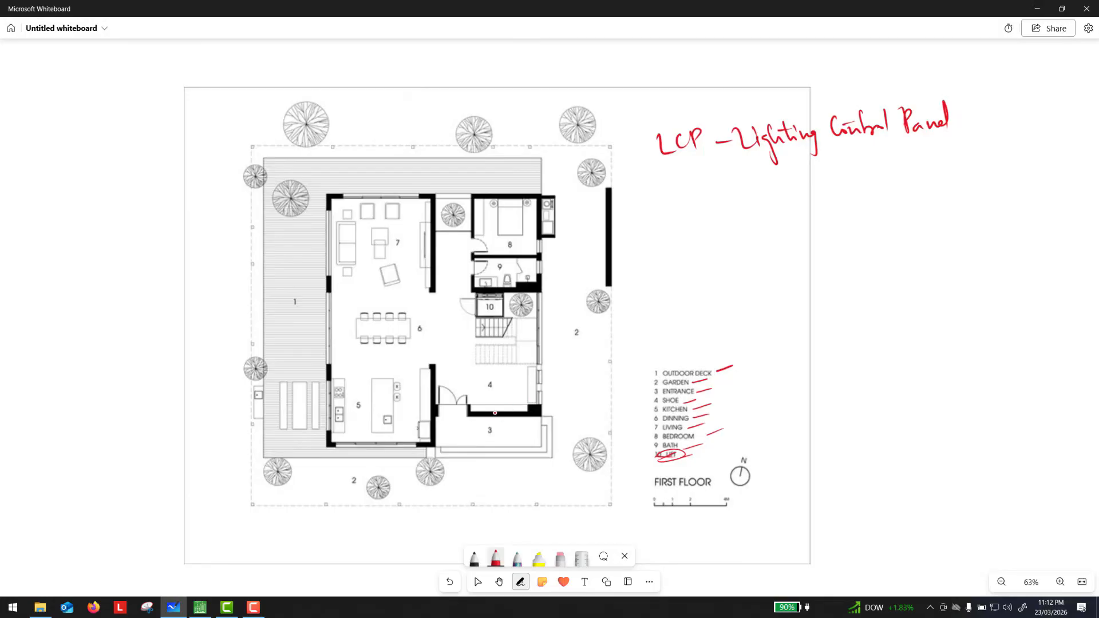
left_click_drag(499, 404, 512, 408)
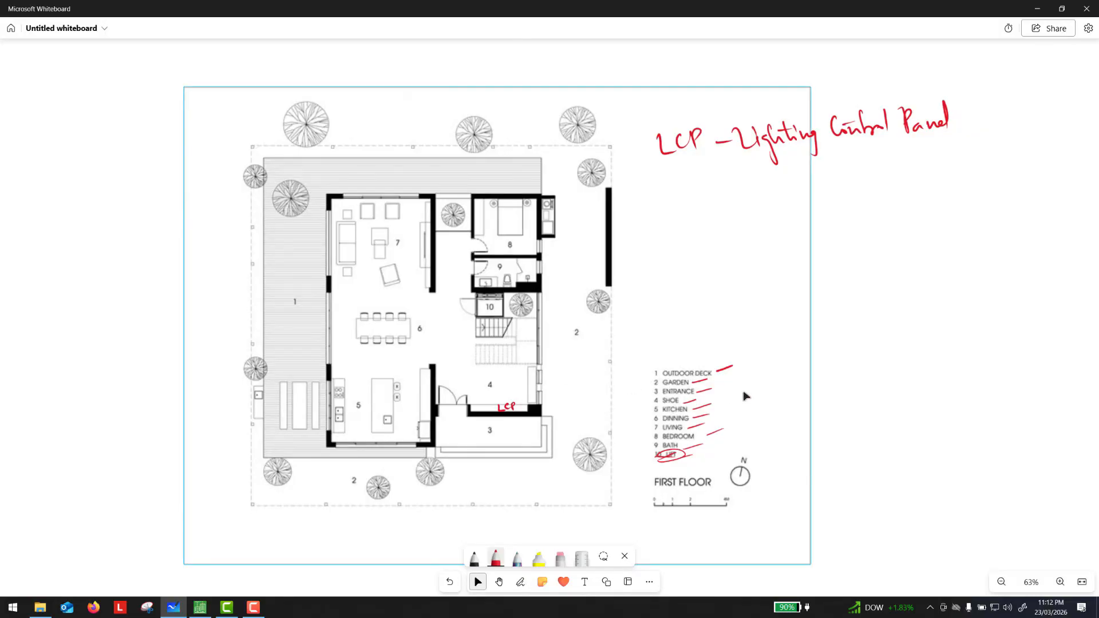
- Switch back to ETS6 and add a corridor named Main Corridor to Villa Ground Floor
left_click(1036, 9)
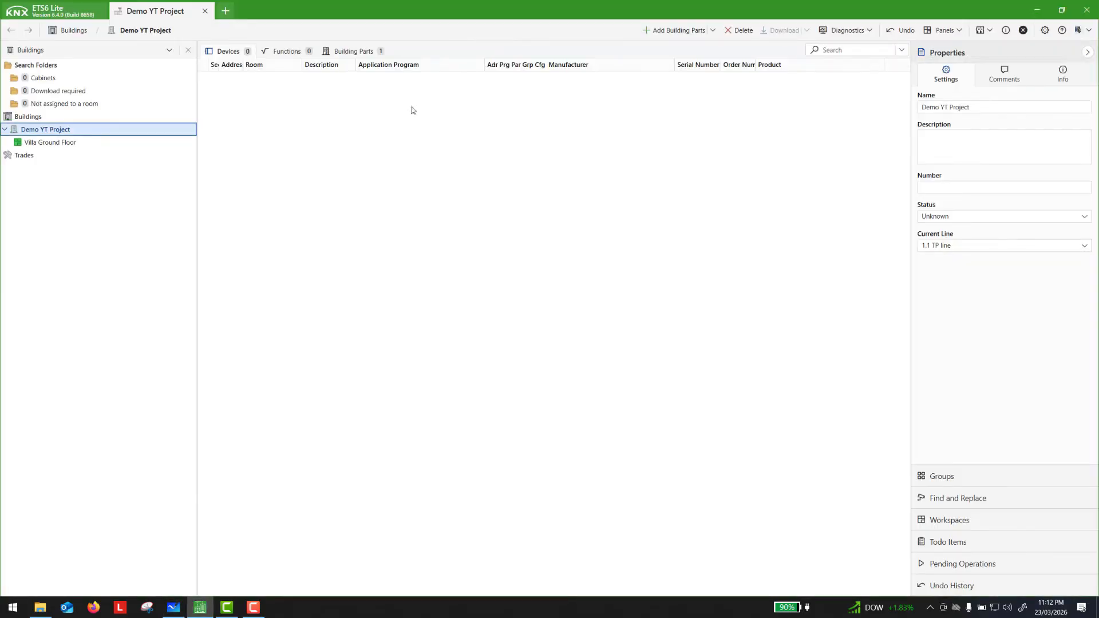
left_click(86, 143)
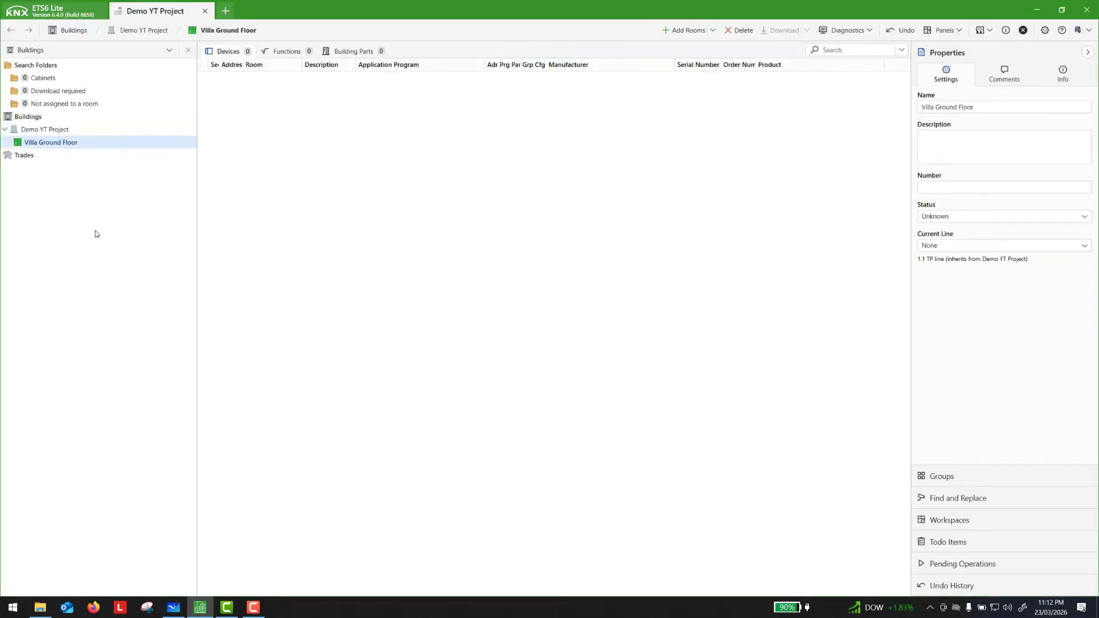
right_click(82, 143)
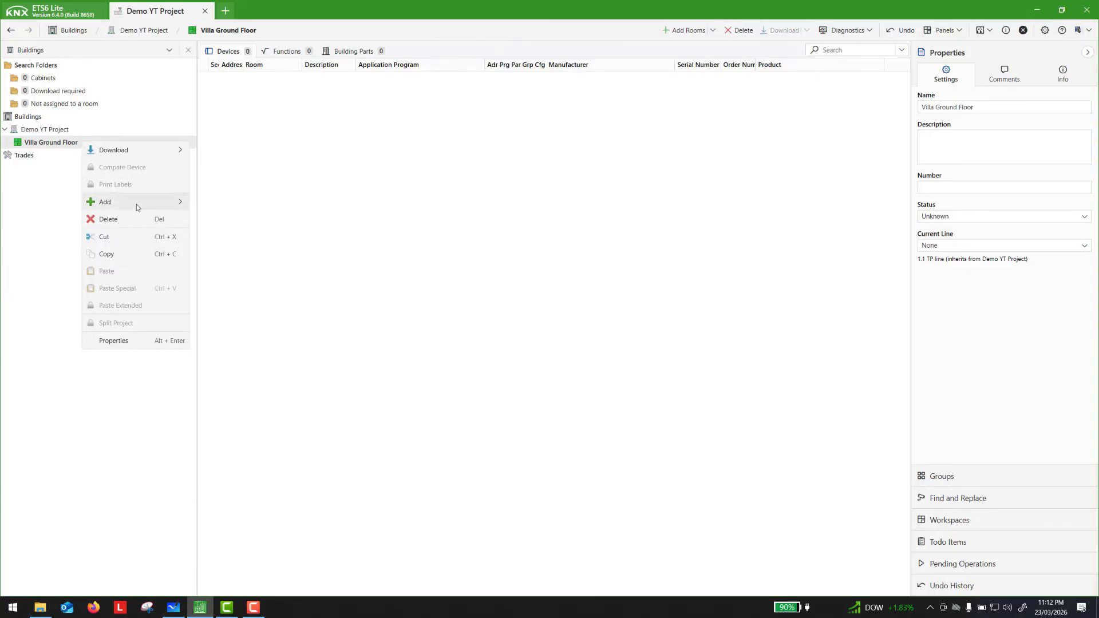
mouse_move(138, 207)
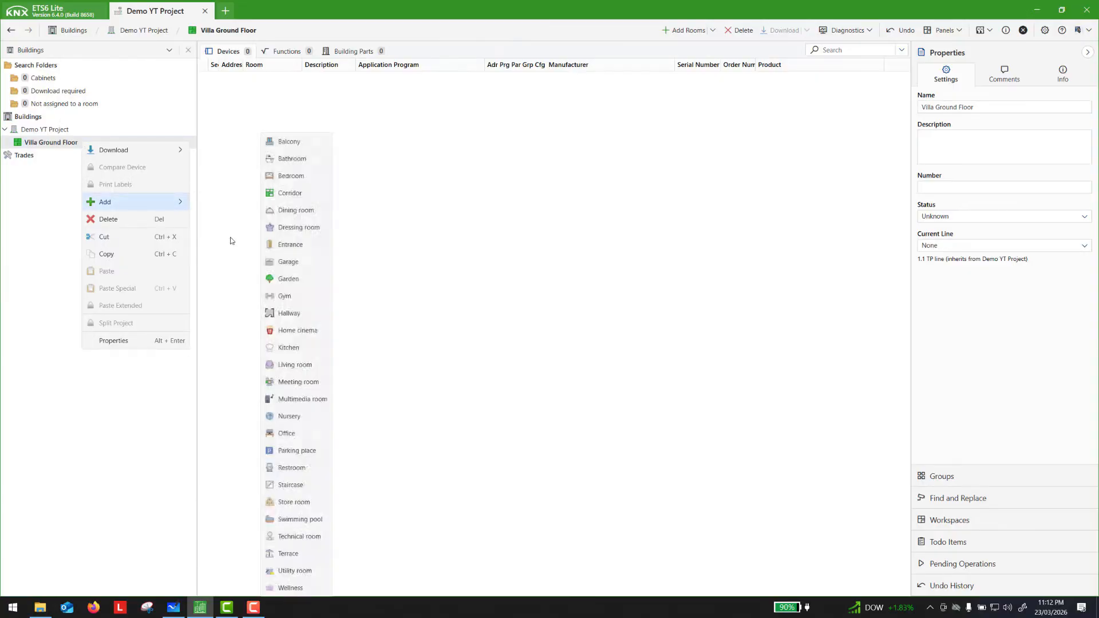
left_click(231, 237)
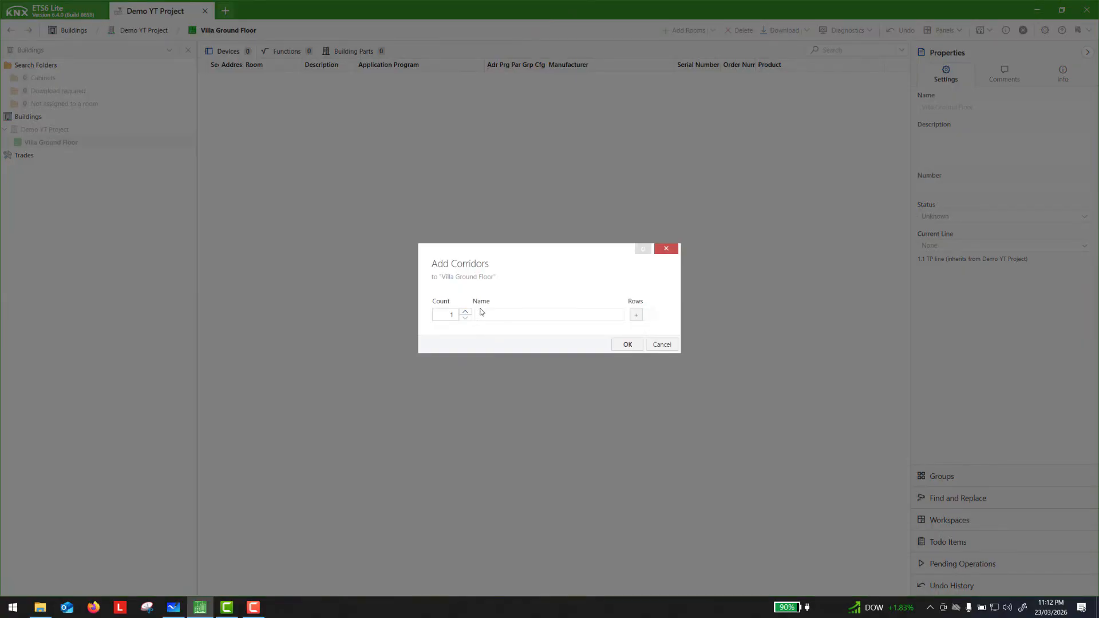
type("Main Corridor")
key("Return")
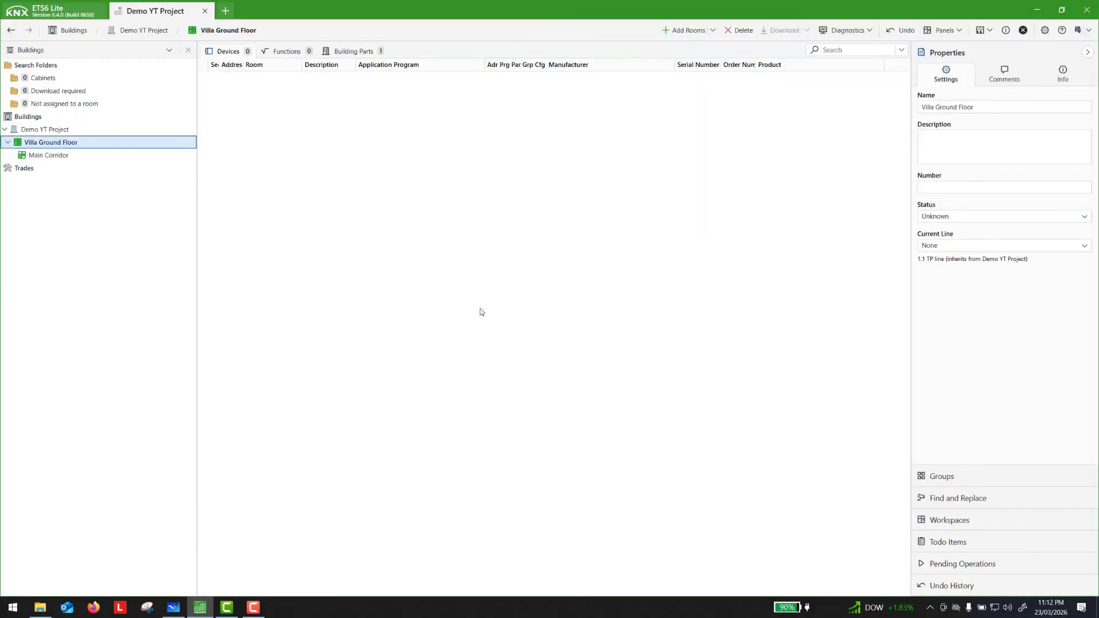
- Add a cabinet named KNX DB to Main Corridor
left_click(66, 159)
right_click(66, 159)
mouse_move(115, 227)
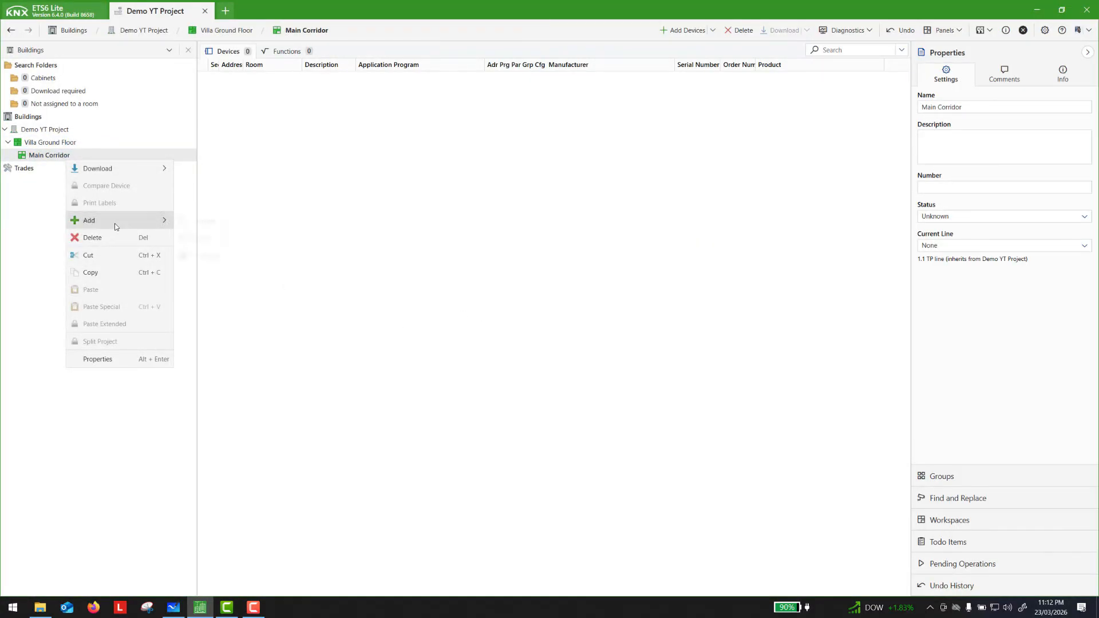
left_click(203, 221)
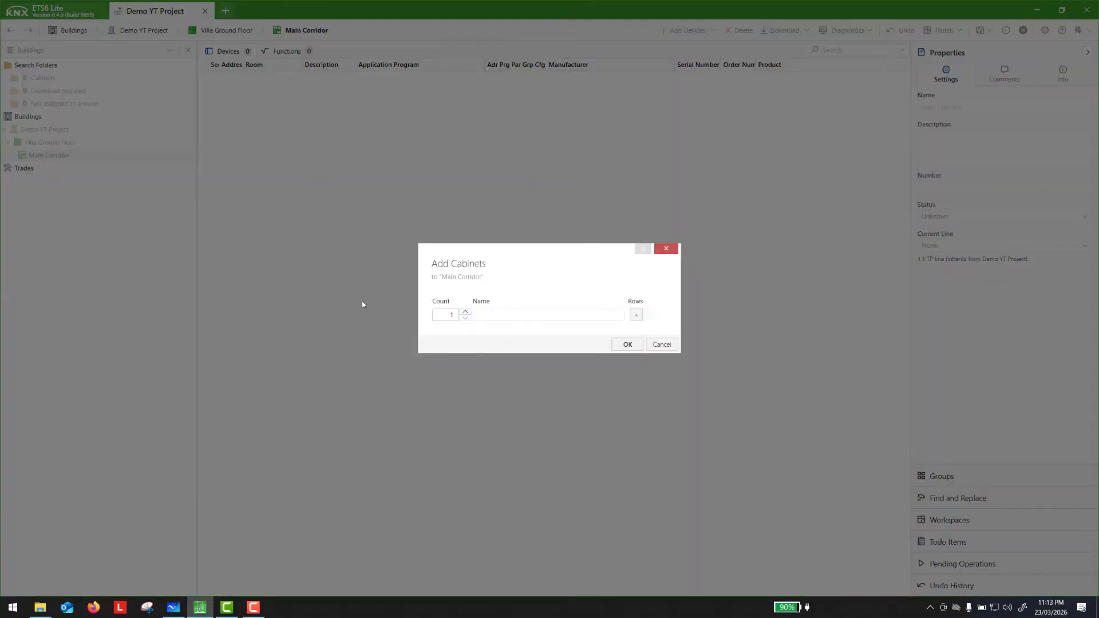
type("KNX MDB")
left_click(498, 314)
left_click(628, 344)
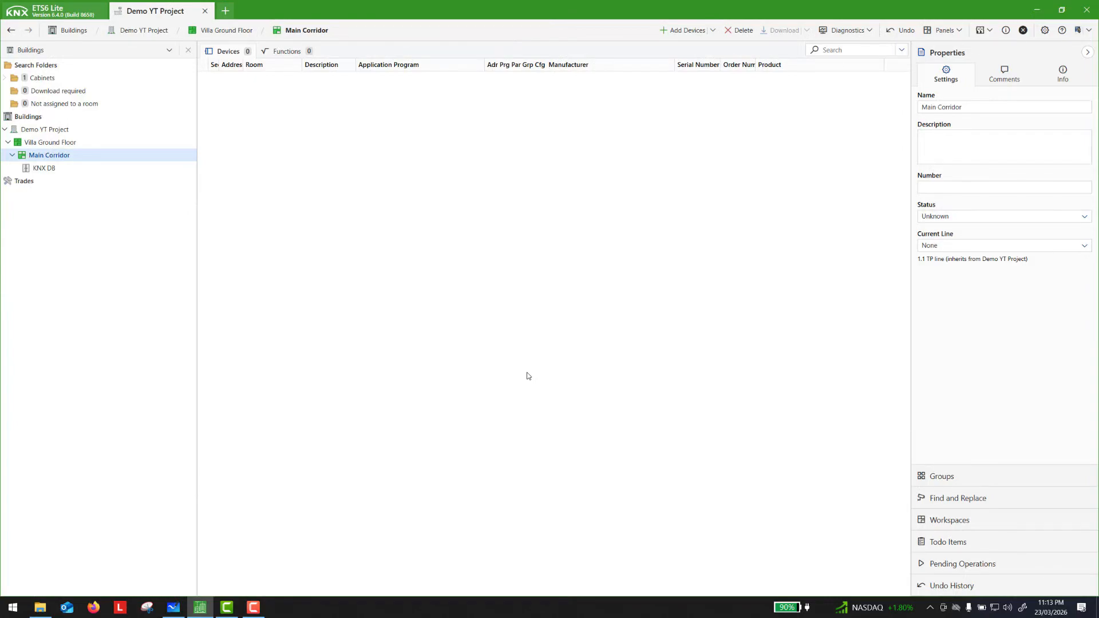
- In Microsoft Whiteboard, bracket the ENTRANCE and SHOE entries of the floor plan legend together in red
left_click(61, 144)
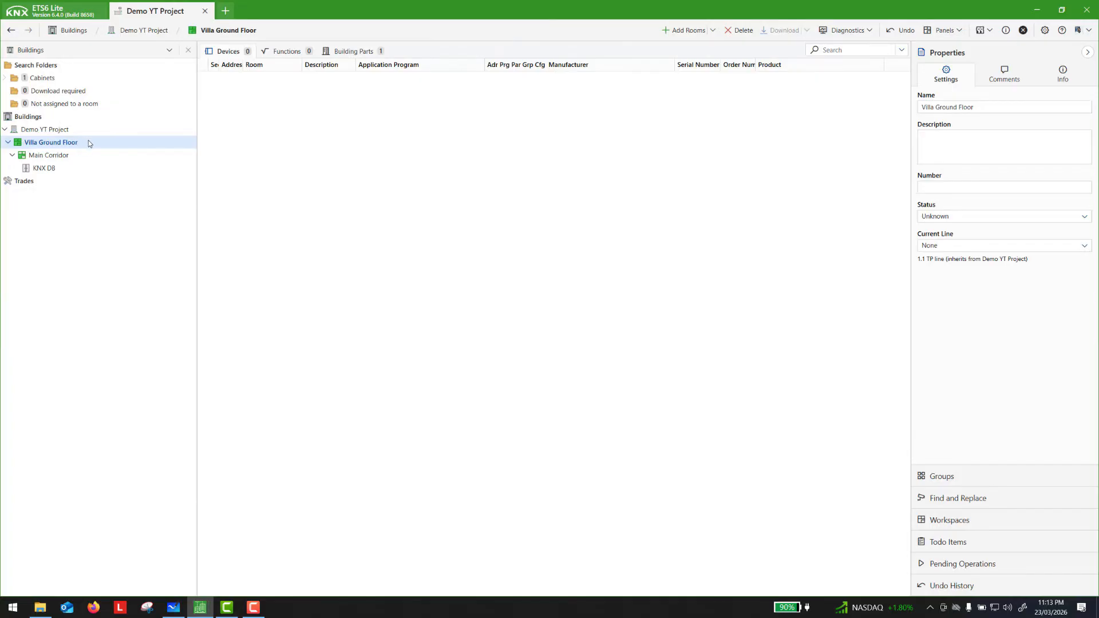
right_click(89, 143)
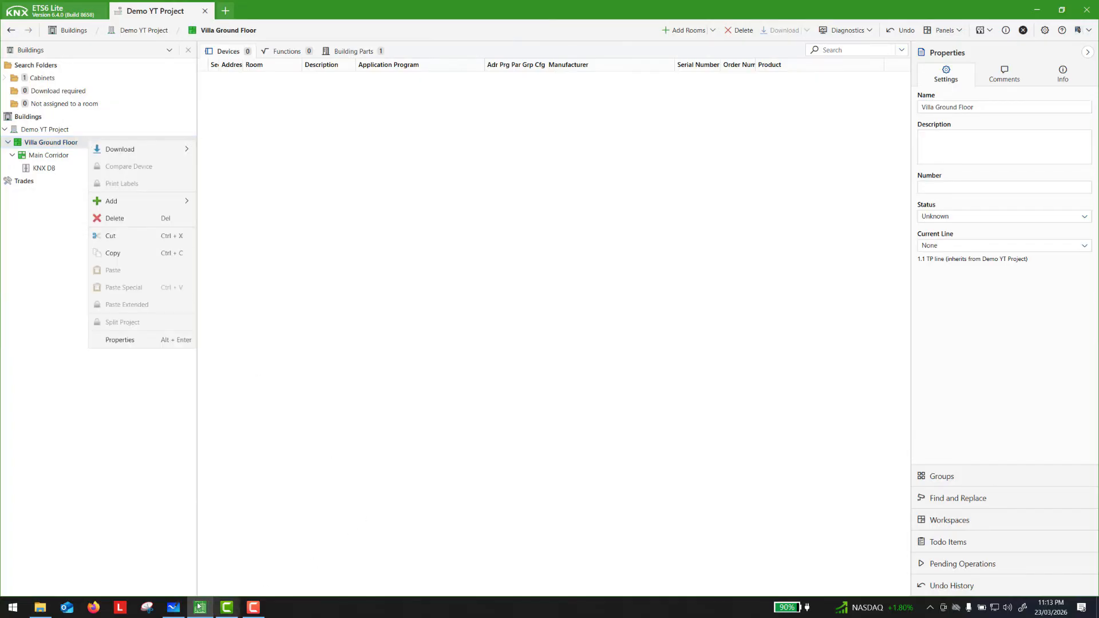
left_click(174, 607)
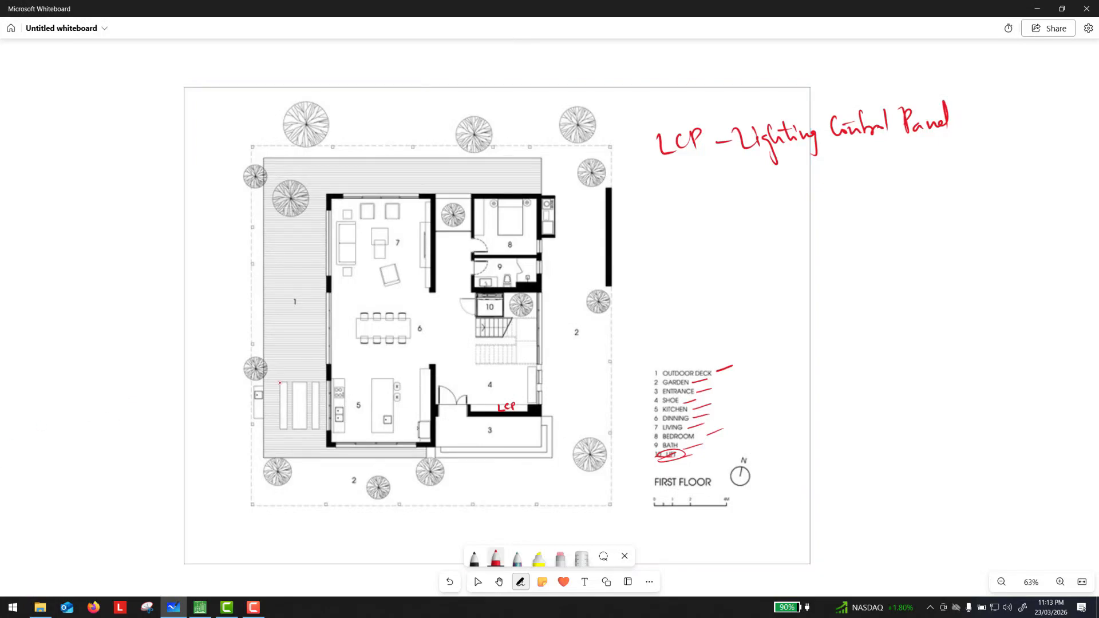
left_click_drag(643, 401, 649, 391)
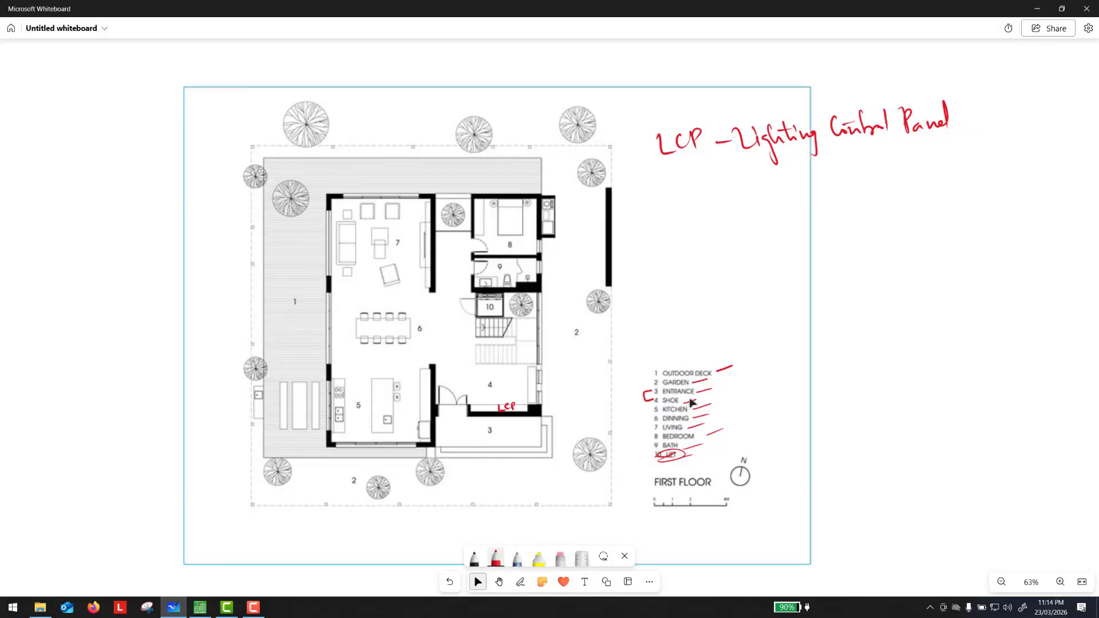
- Switch back to ETS6 and start adding rooms to Villa Ground Floor, naming the first room Outdoor Deck
left_click(1036, 8)
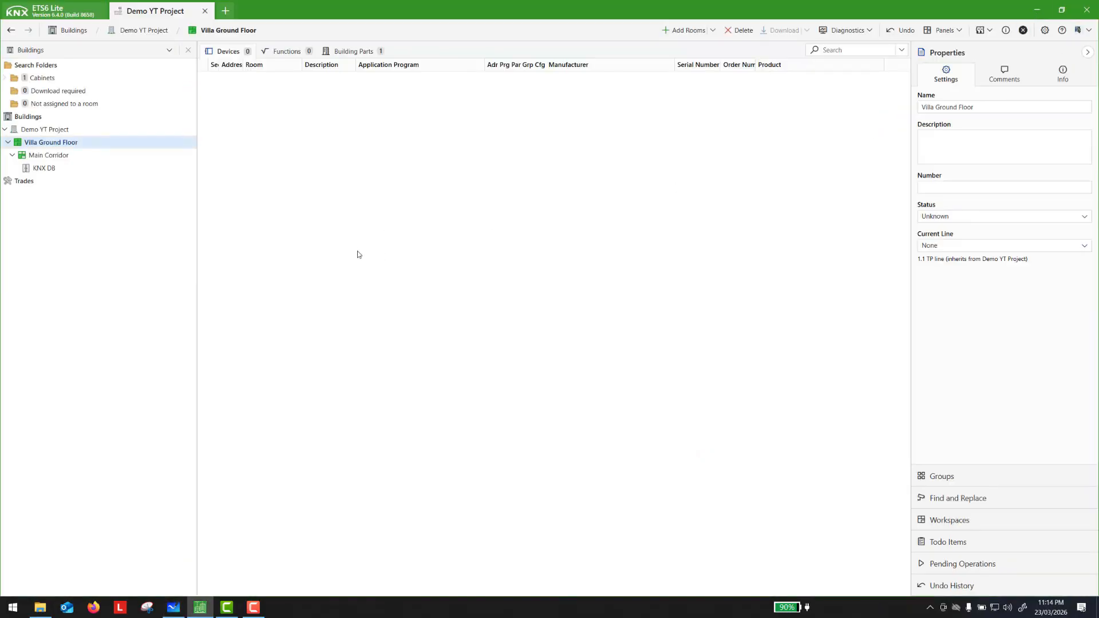
right_click(116, 145)
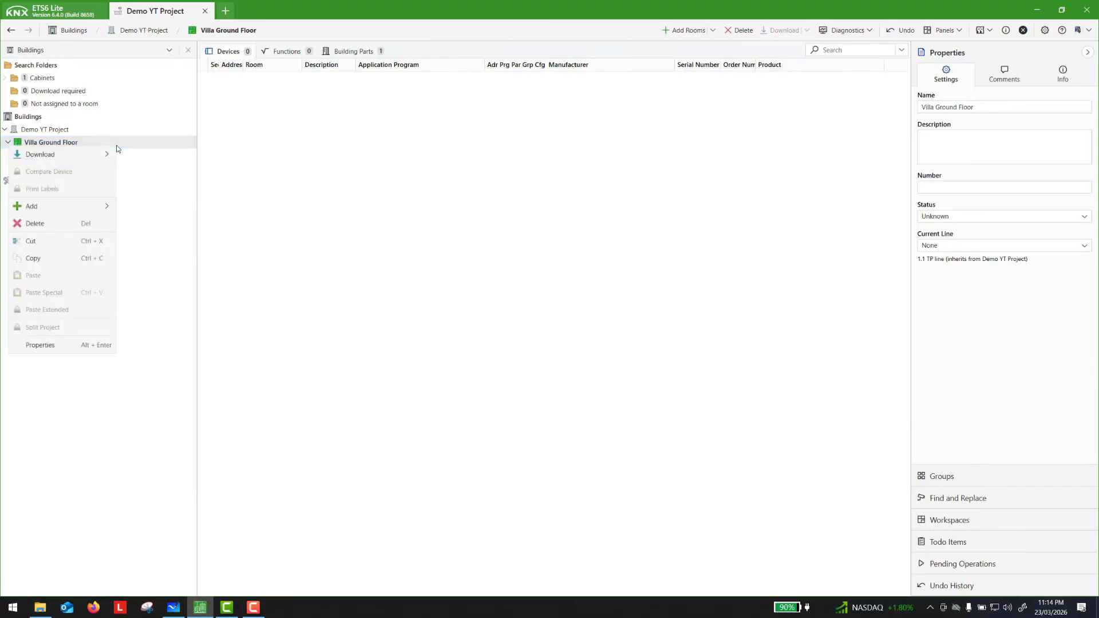
mouse_move(91, 209)
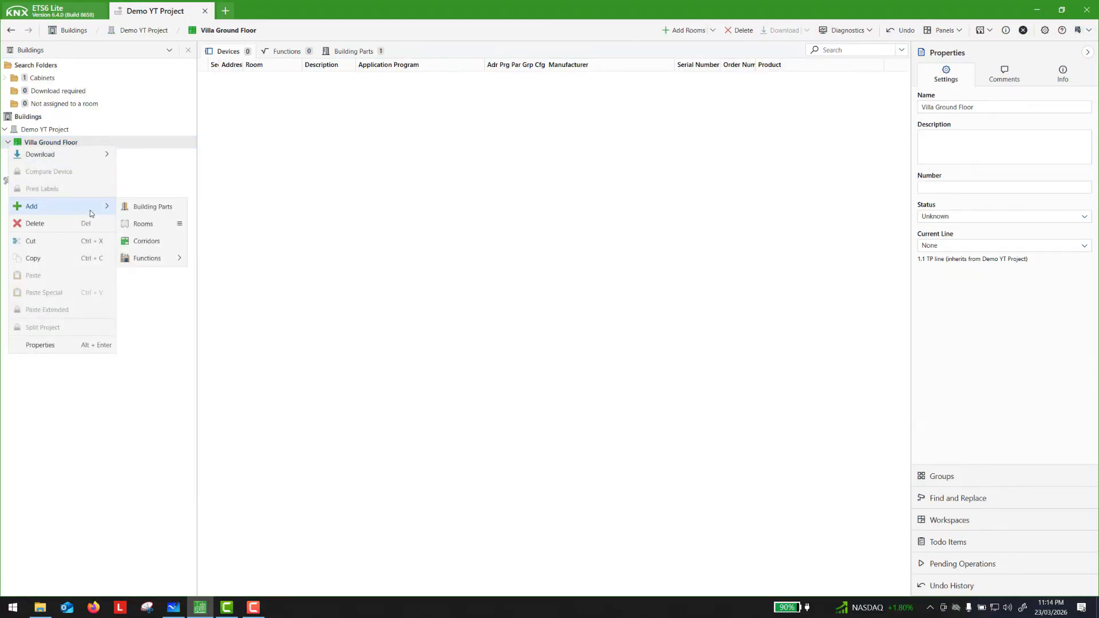
left_click(158, 222)
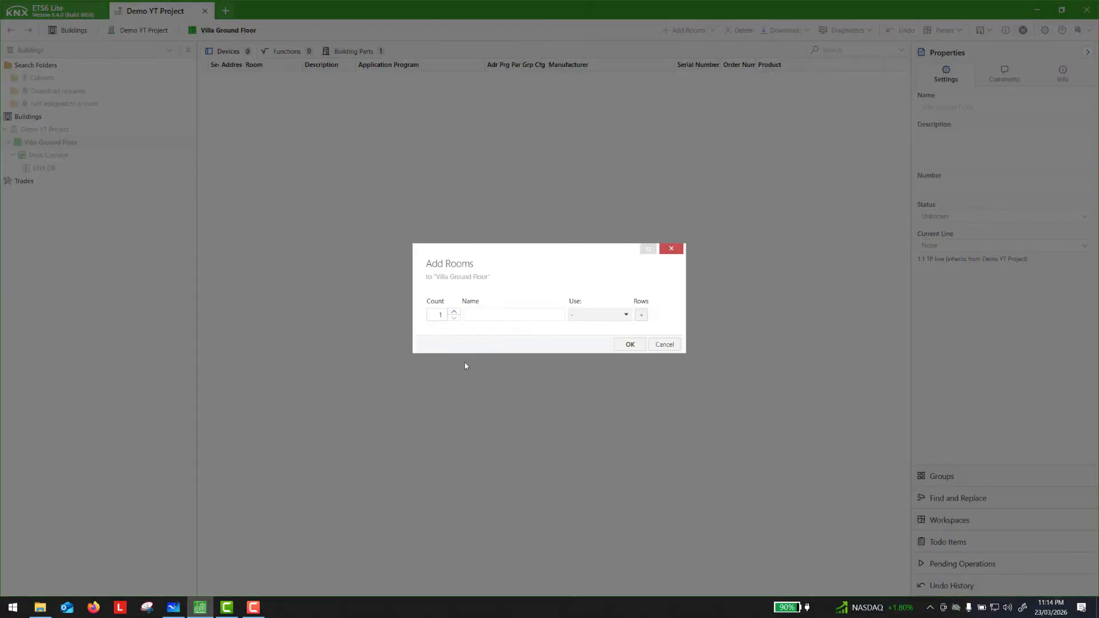
type("Outdoor Deck")
- Add two more room rows named Garden and Entrance to the rooms for Villa Ground Floor
left_click(640, 316)
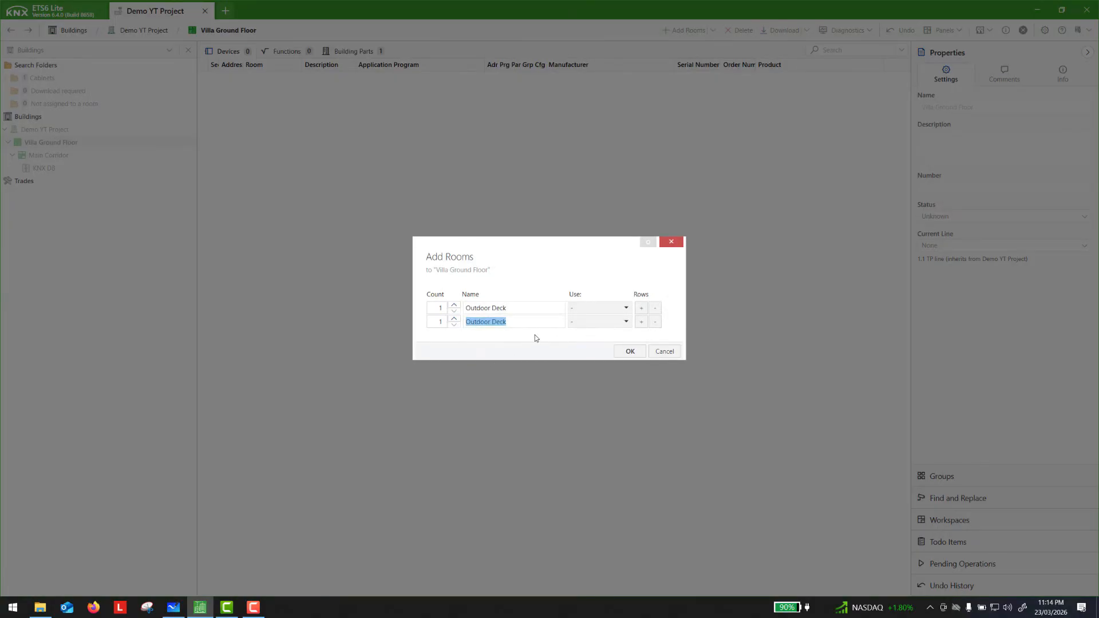
key("BackSpace")
type("Garden")
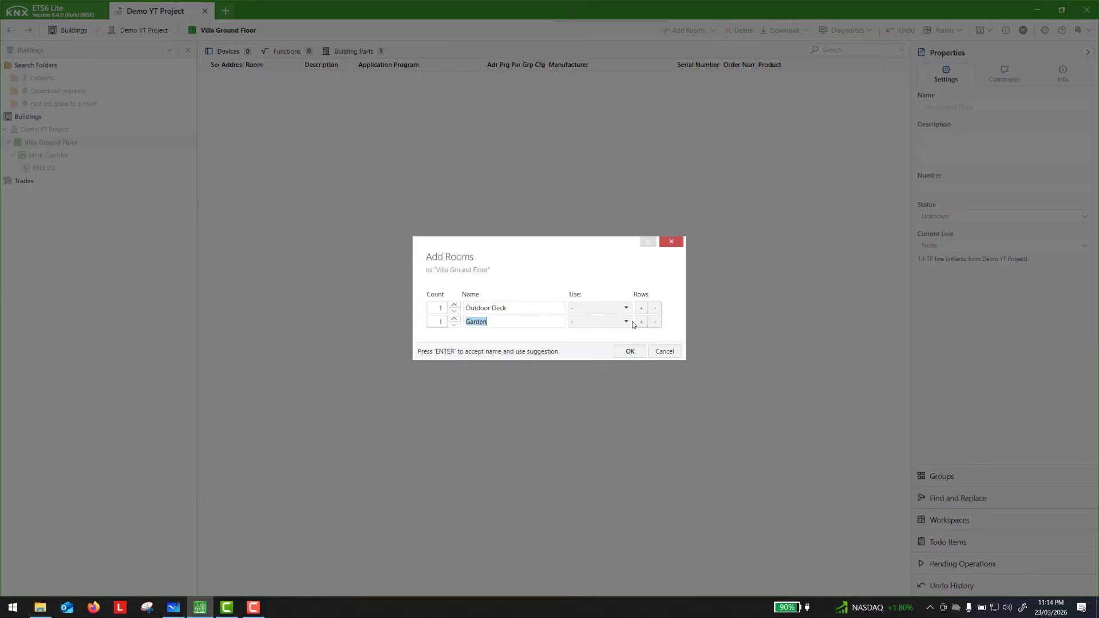
left_click(539, 331)
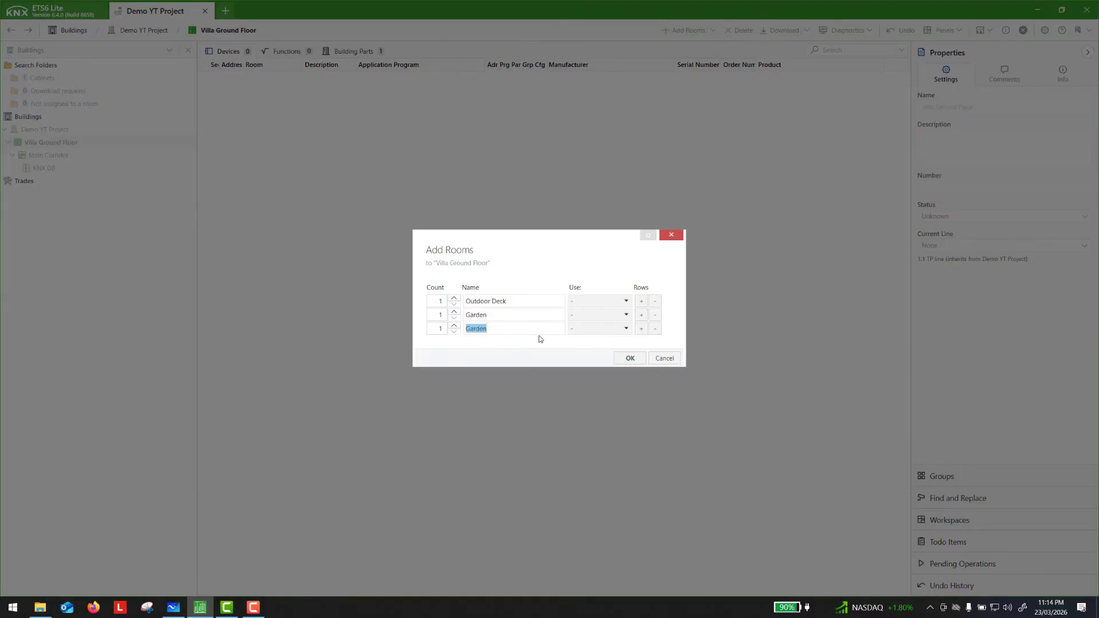
key("BackSpace")
type("Entrance")
- Add another room row, consult the floor plan legend in Microsoft Whiteboard, and name the row Kitchen back in ETS6
left_click(641, 328)
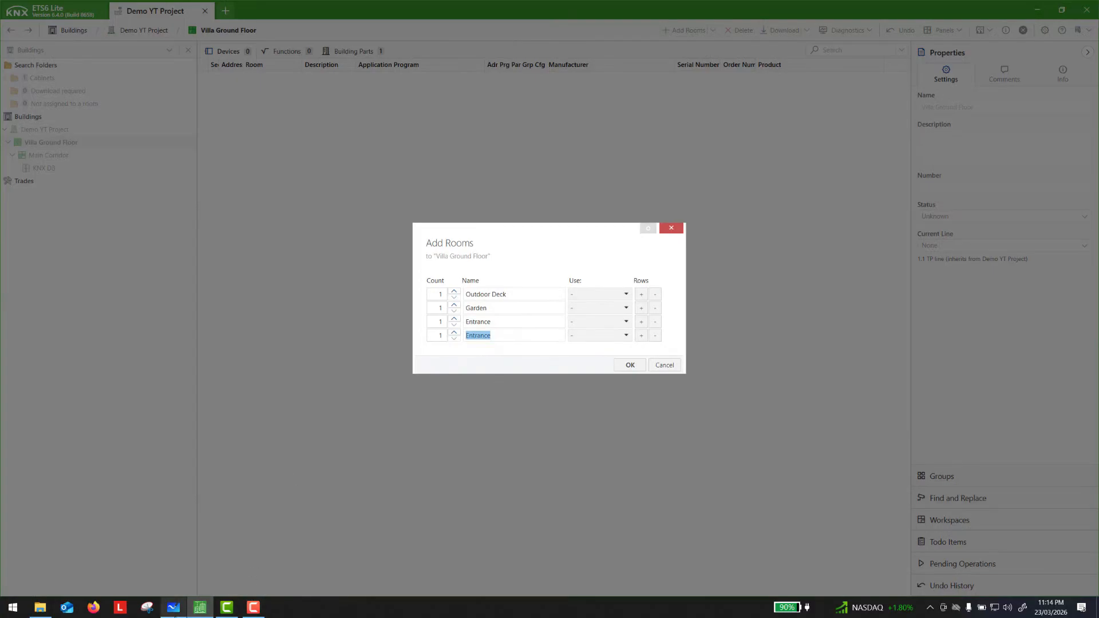
left_click(173, 607)
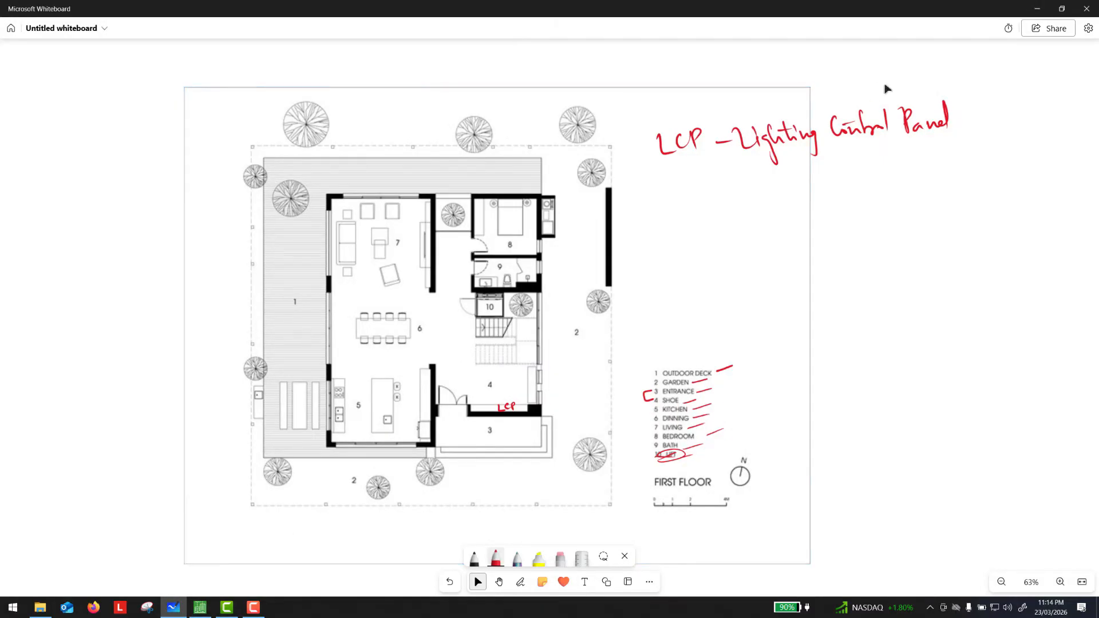
left_click(1043, 10)
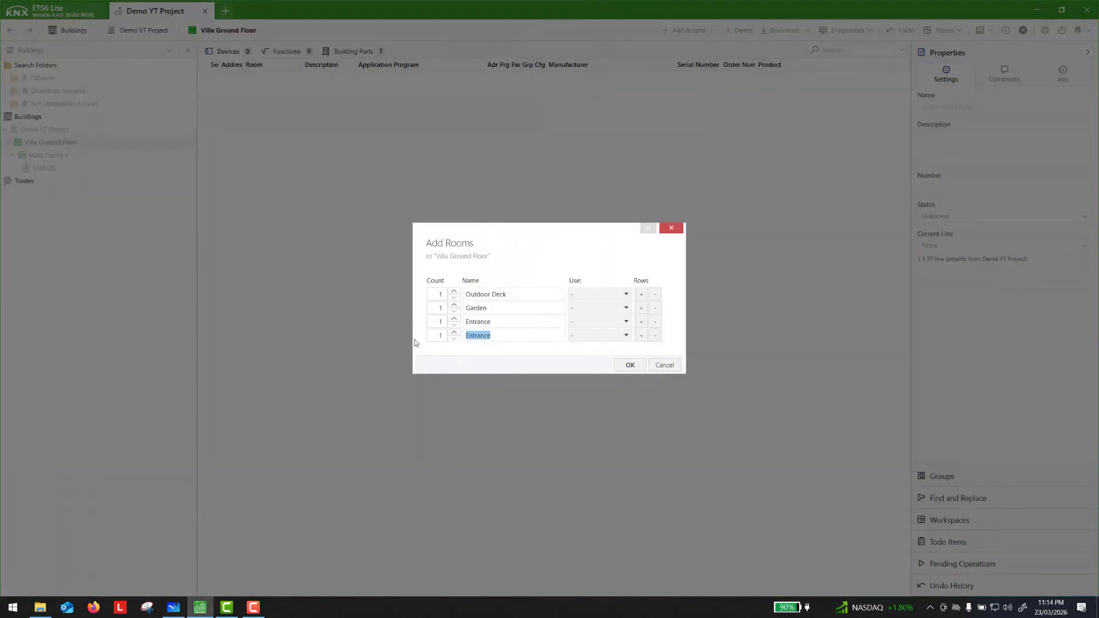
type("Kitchen")
- Add a Dining room row and a Living room row, accepting the suggested name and use for each
left_click(641, 335)
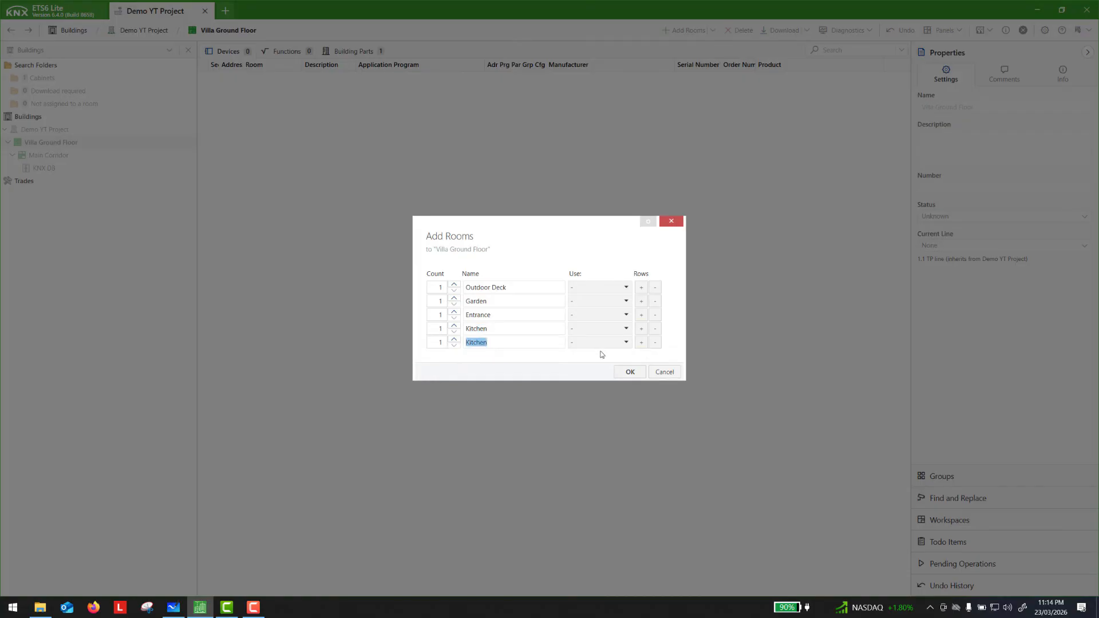
type("Dining")
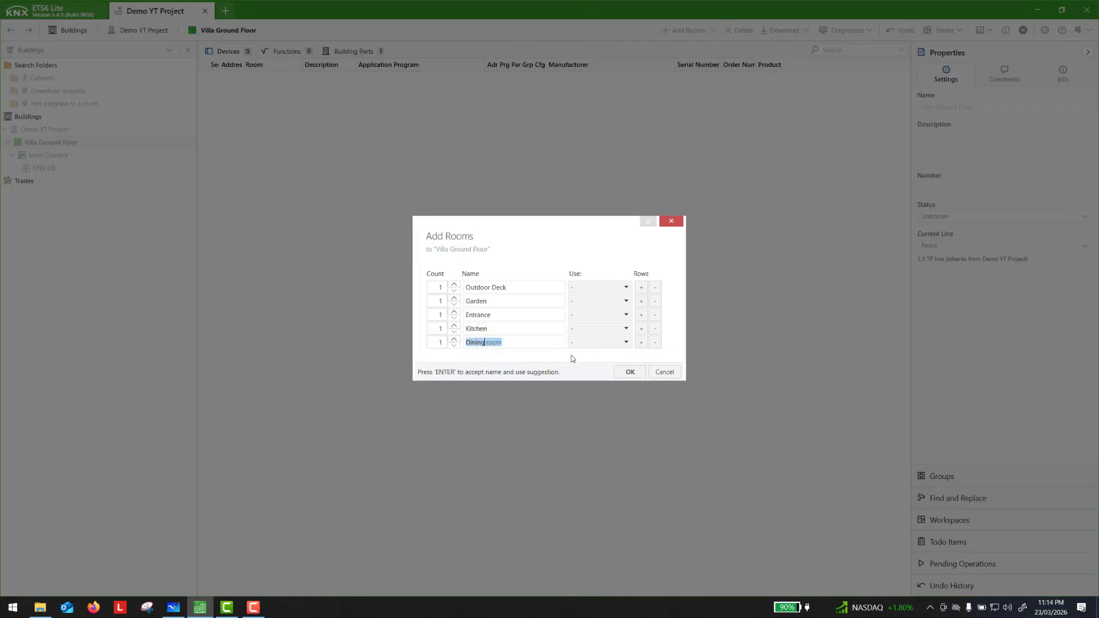
key("Return")
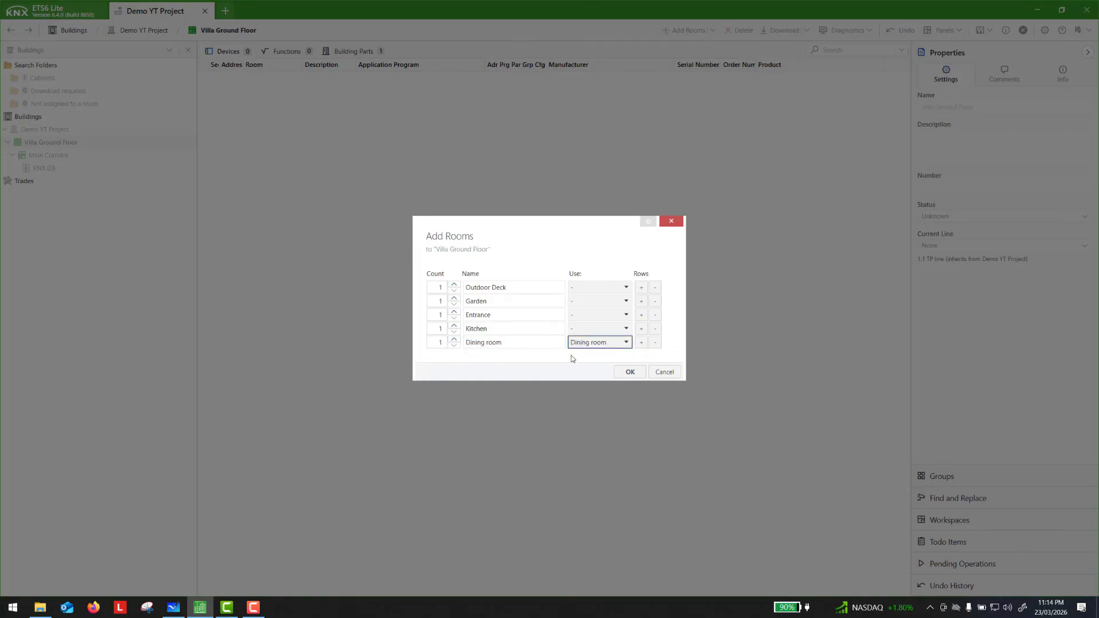
left_click(641, 342)
type("Living room")
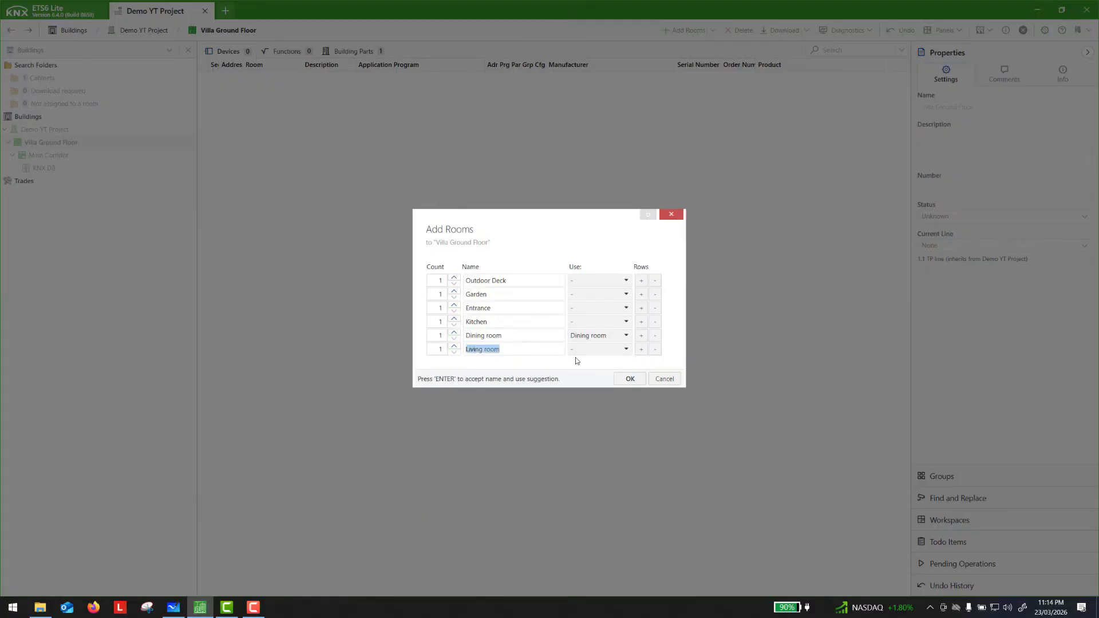
key("Return")
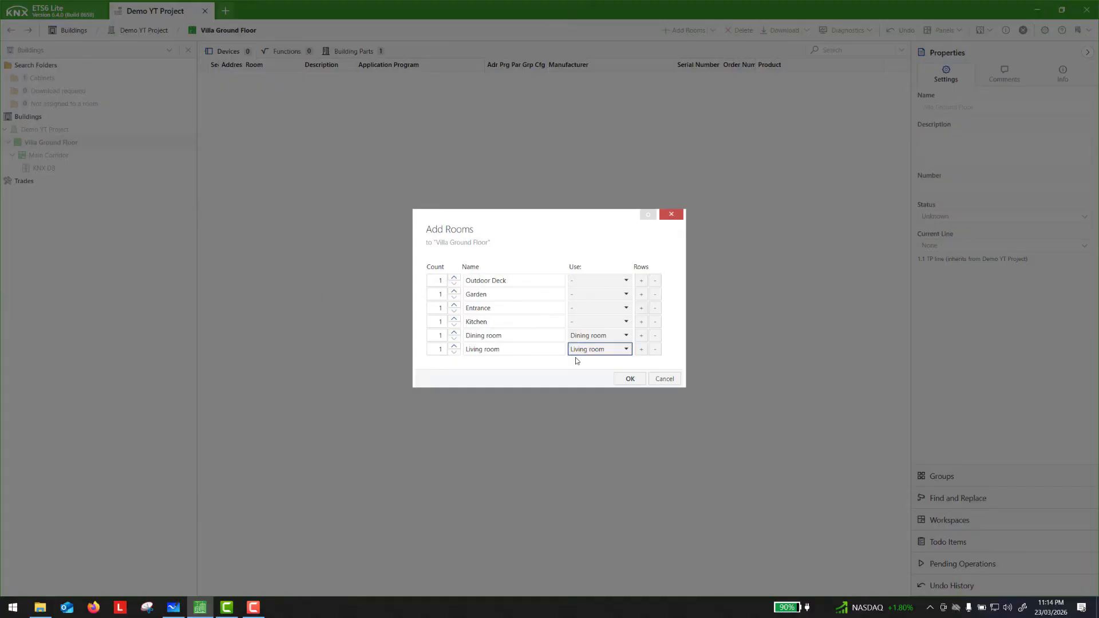
- Set the use of the Kitchen room to Kitchen
left_click(626, 321)
left_click(554, 320)
double_click(525, 319)
key("Tab")
double_click(533, 322)
left_click(626, 323)
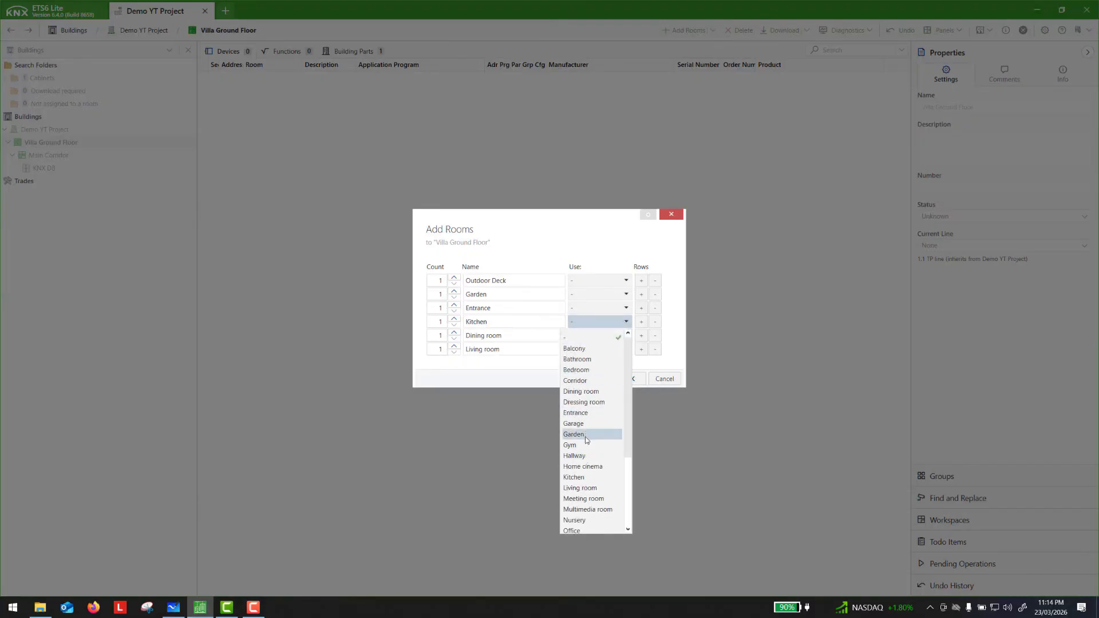
scroll(594, 499, "down", 3)
scroll(591, 518, "up", 1)
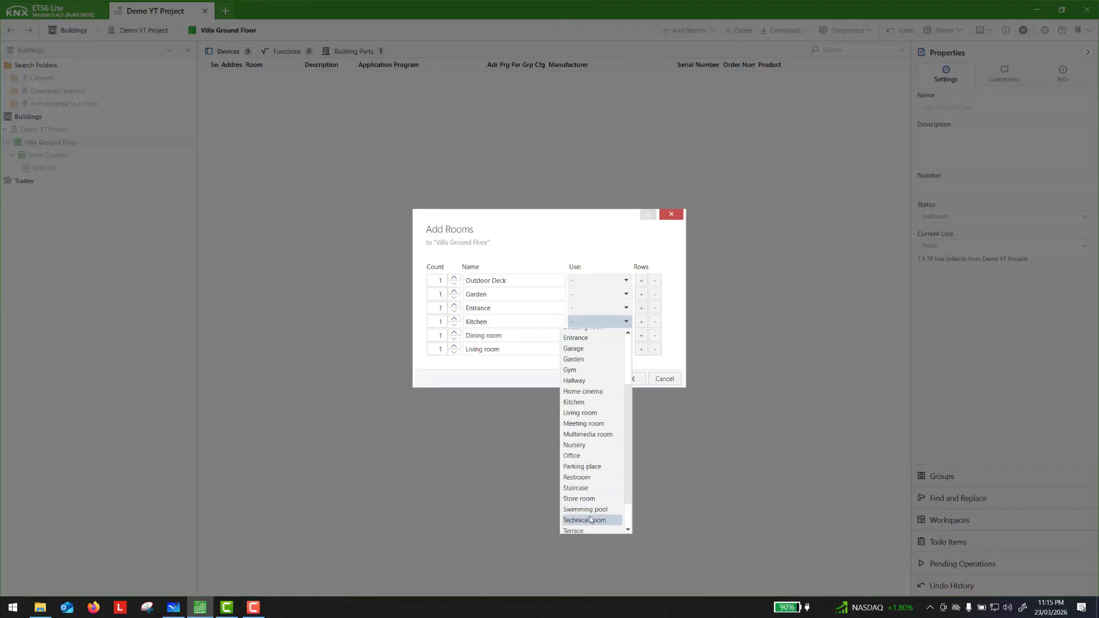
scroll(588, 472, "up", 2)
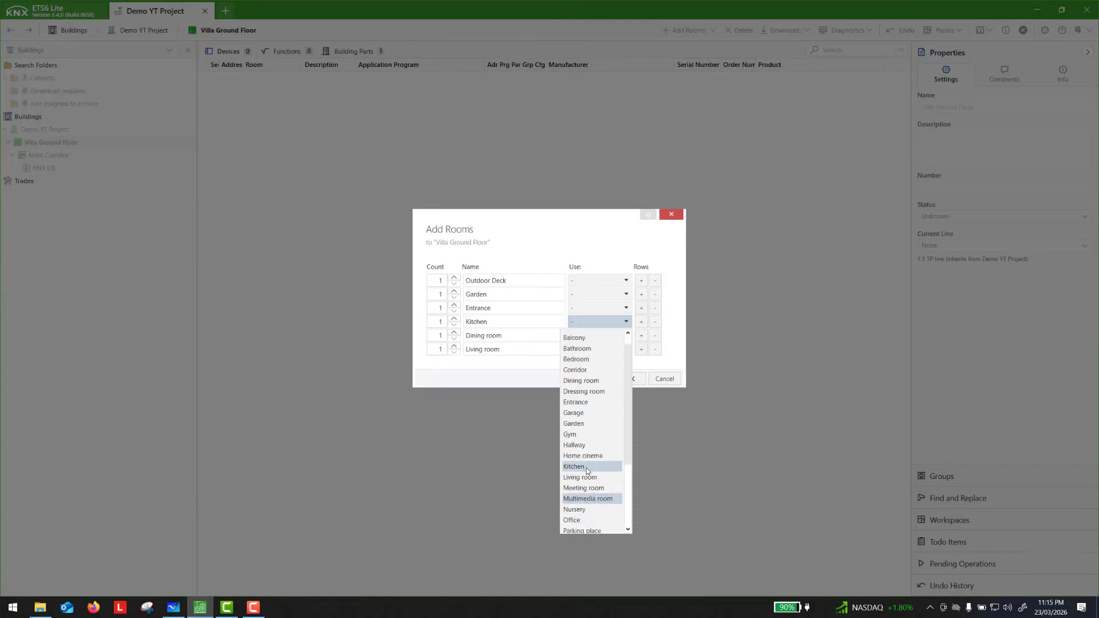
left_click(589, 479)
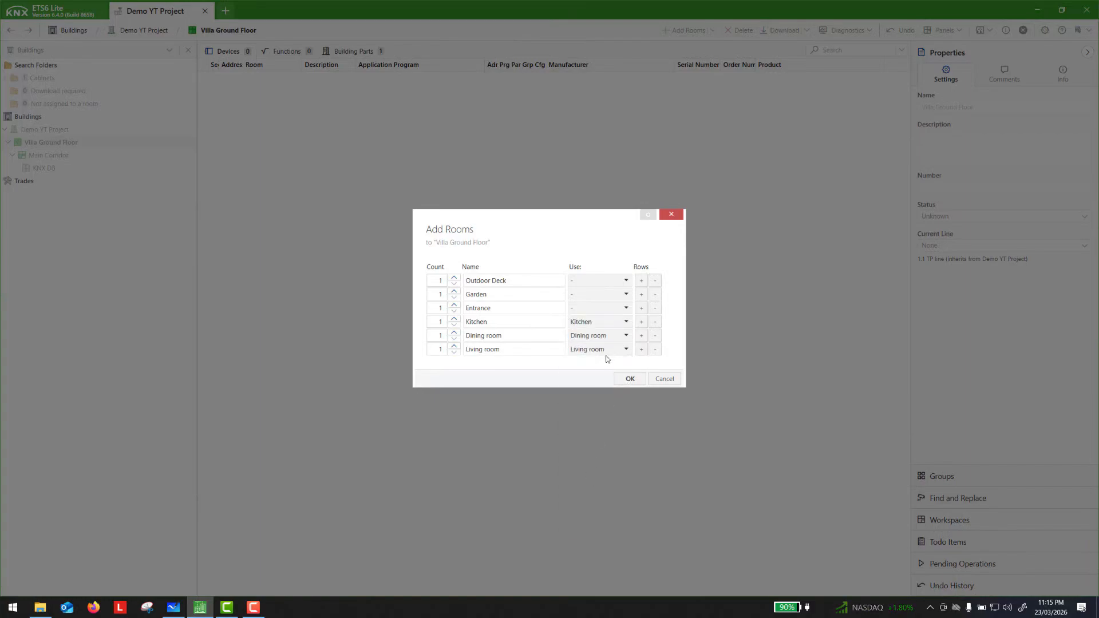
- Add a room row, consult the floor plan in Microsoft Whiteboard, and accept the suggested name and use Bedroom in ETS6
left_click(641, 349)
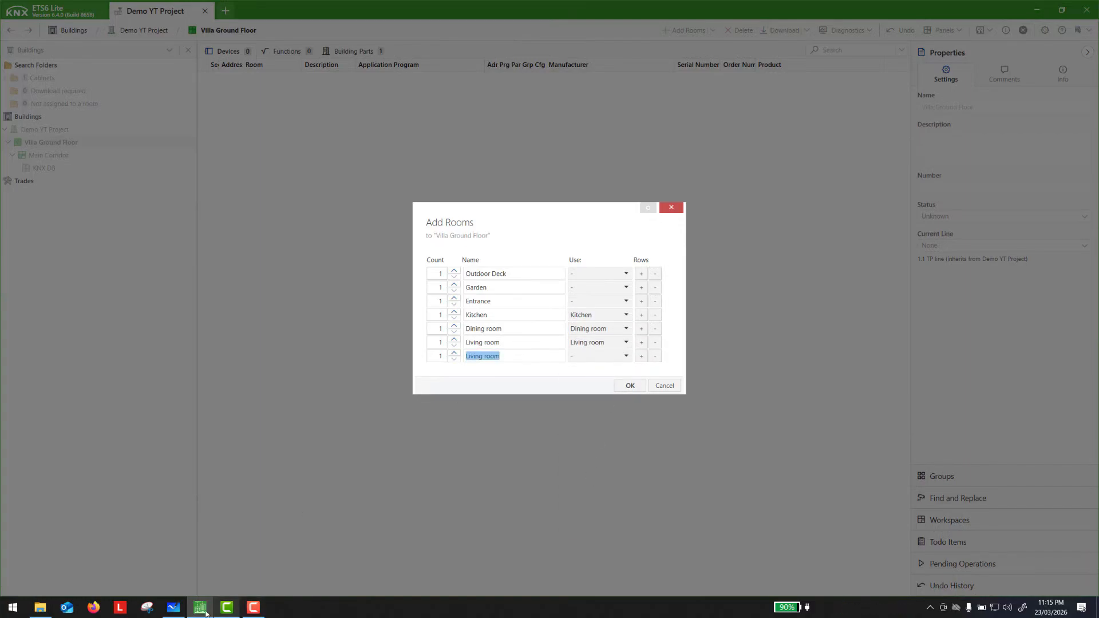
left_click(167, 610)
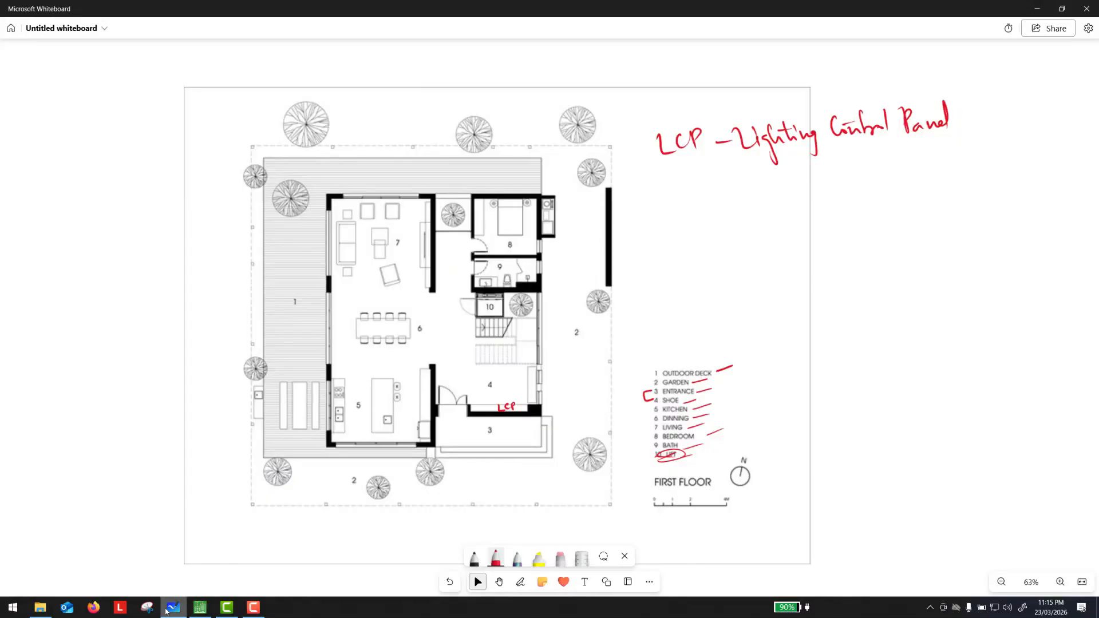
left_click(167, 610)
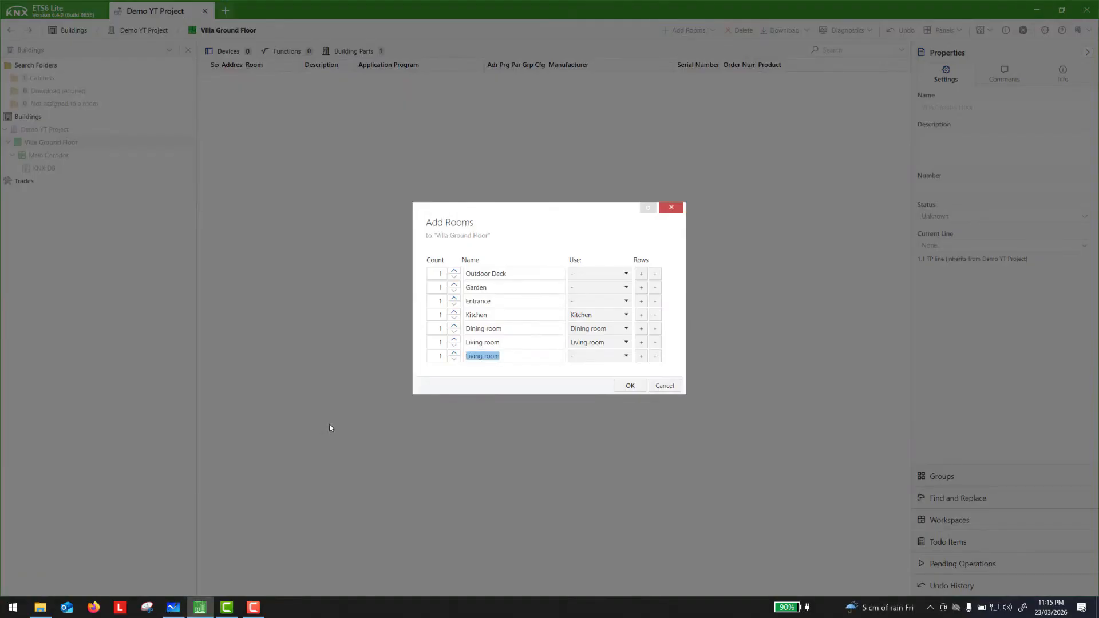
type("Bed")
key("Return")
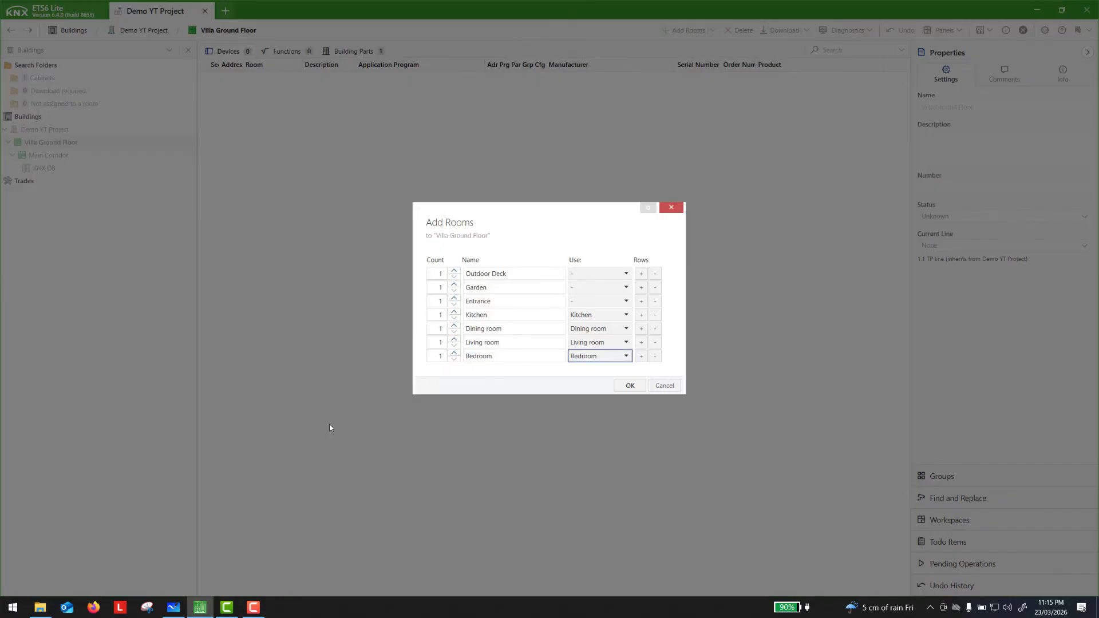
- Add a room row with the suggested name and use Bathroom
left_click(640, 358)
type("Bath")
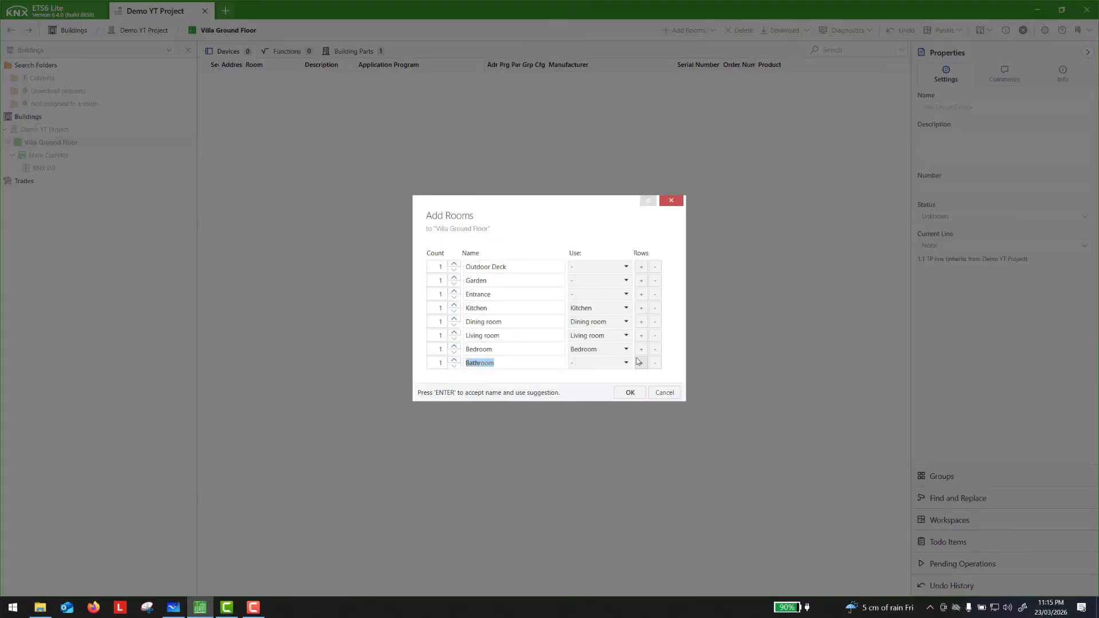
key("Return")
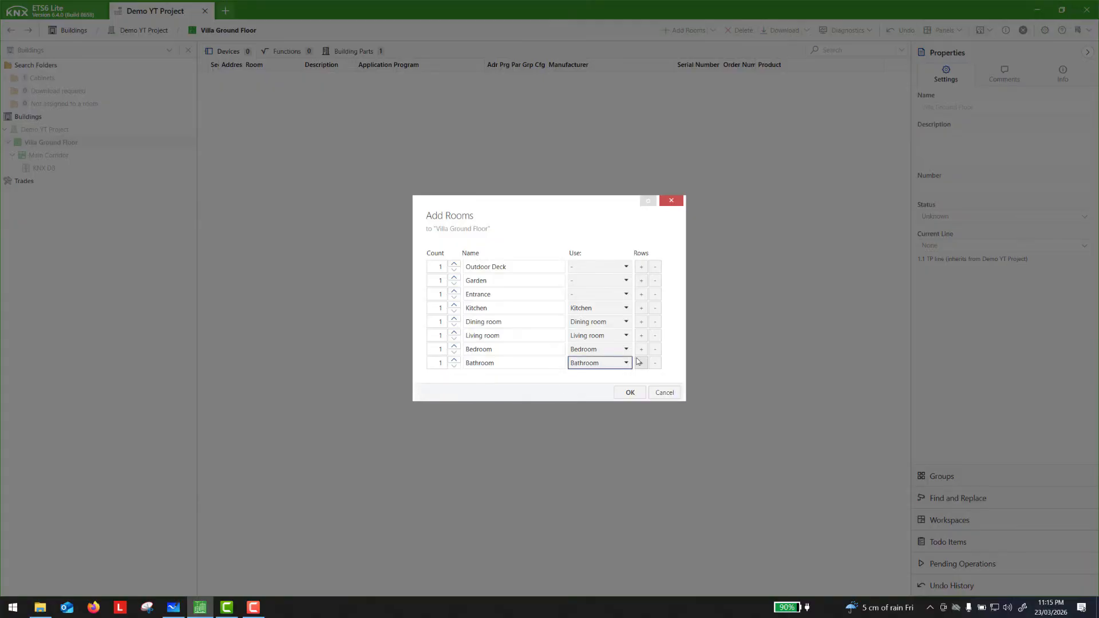
- Look through the available uses for the Outdoor Deck room and set its use to Balcony
left_click(626, 272)
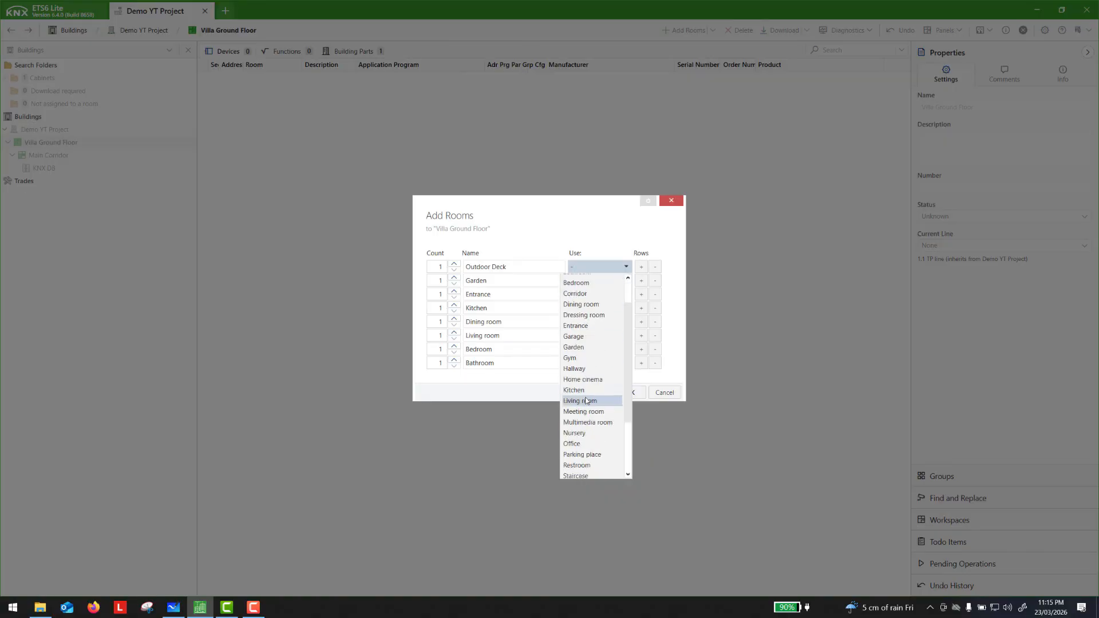
scroll(592, 435, "down", 3)
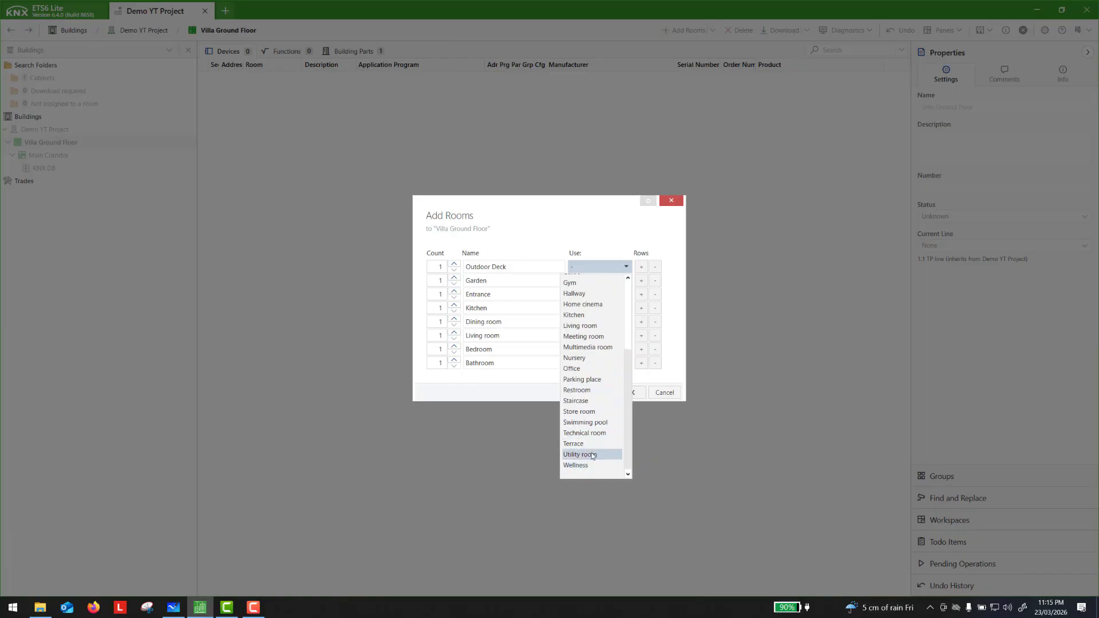
scroll(592, 452, "up", 3)
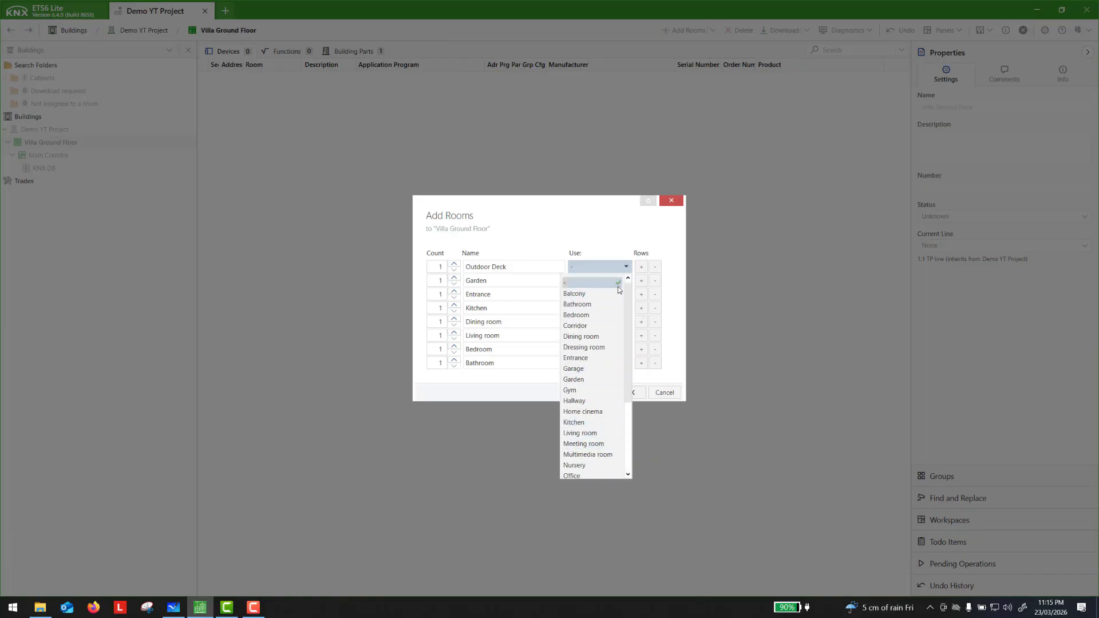
scroll(592, 412, "down", 1)
scroll(588, 457, "down", 2)
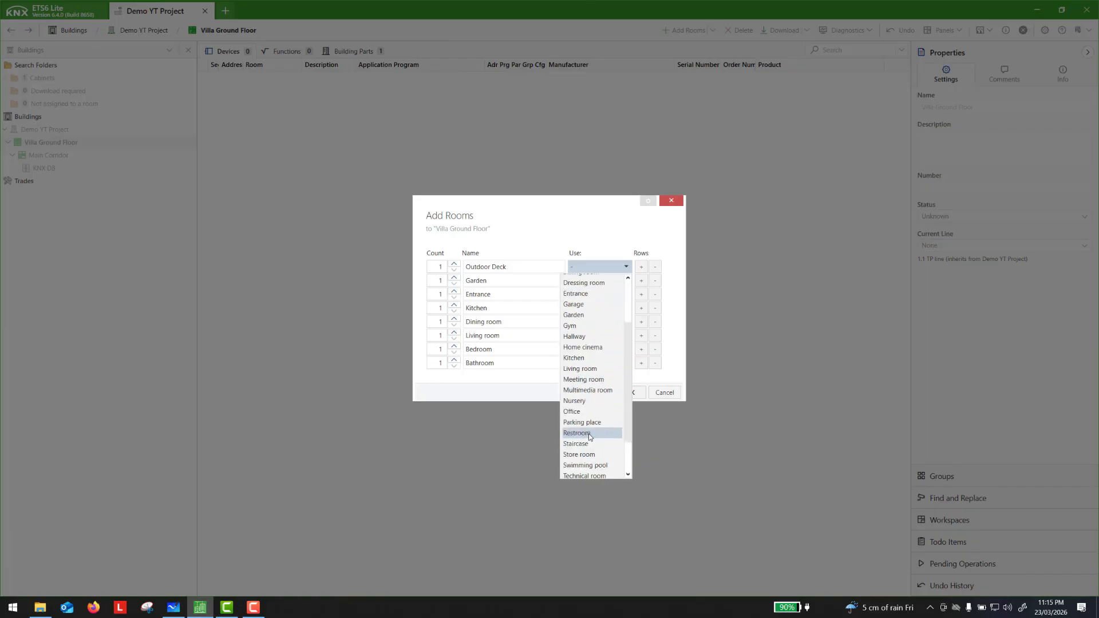
scroll(589, 460, "down", 2)
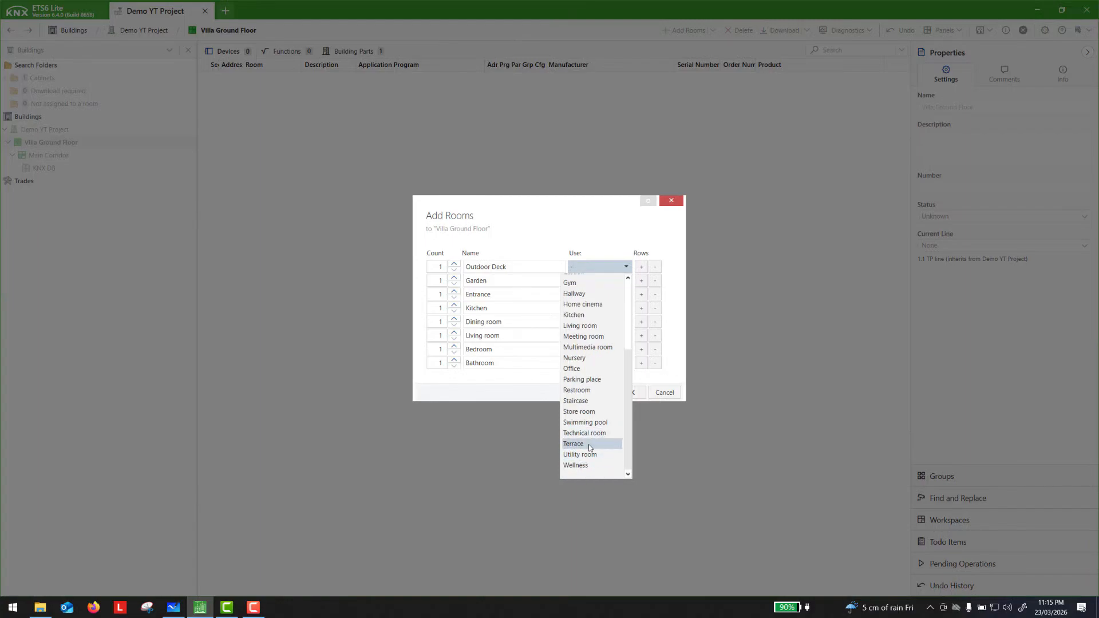
scroll(589, 438, "up", 2)
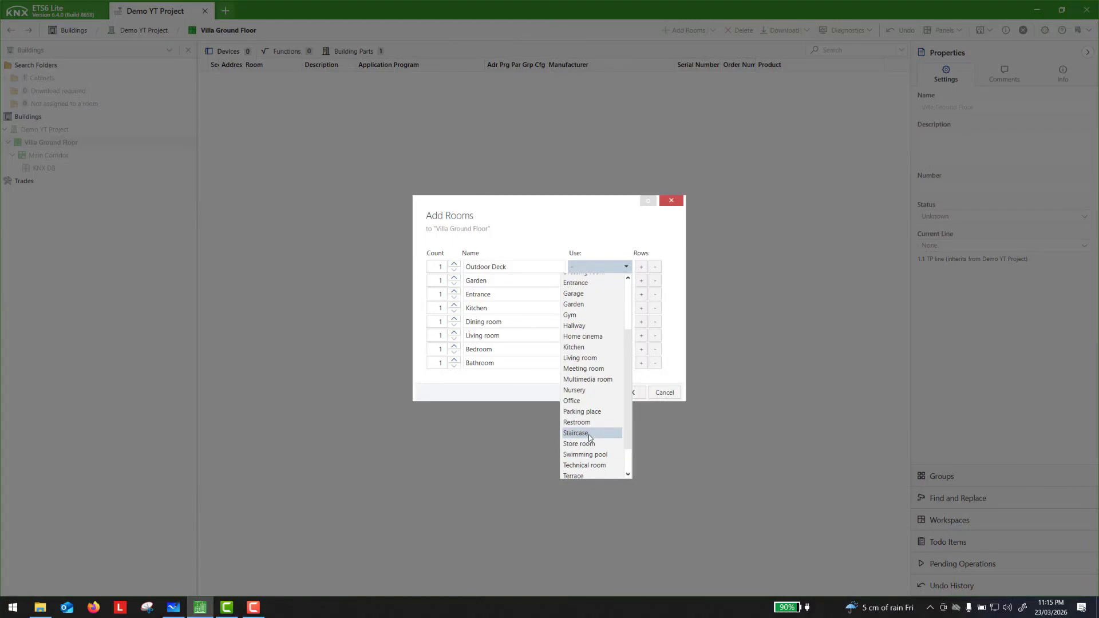
scroll(589, 437, "up", 1)
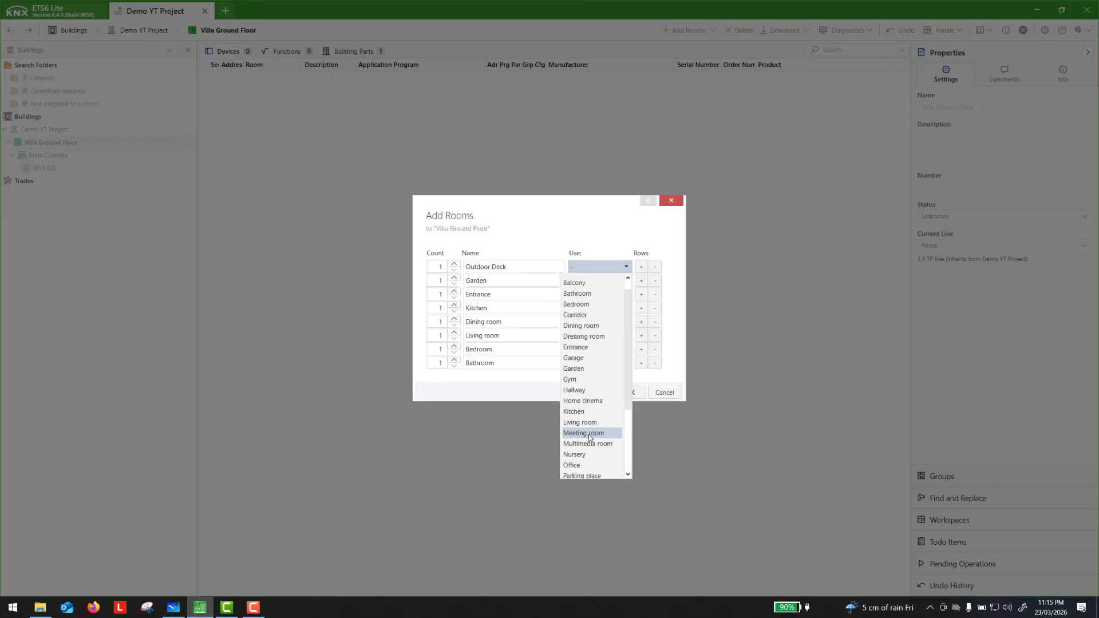
scroll(589, 438, "up", 1)
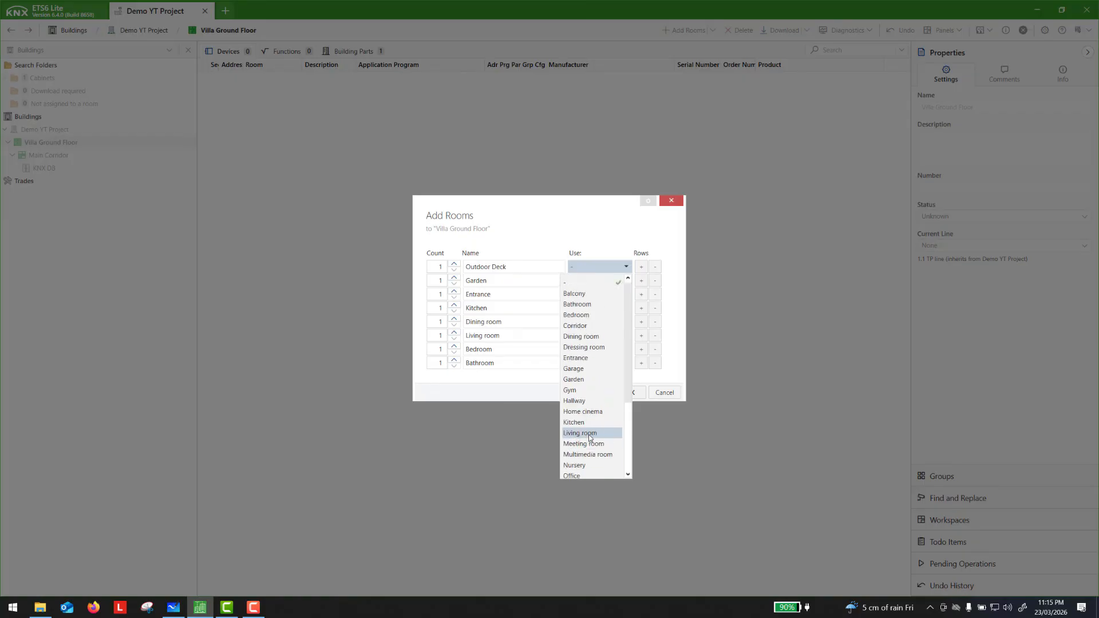
left_click(606, 295)
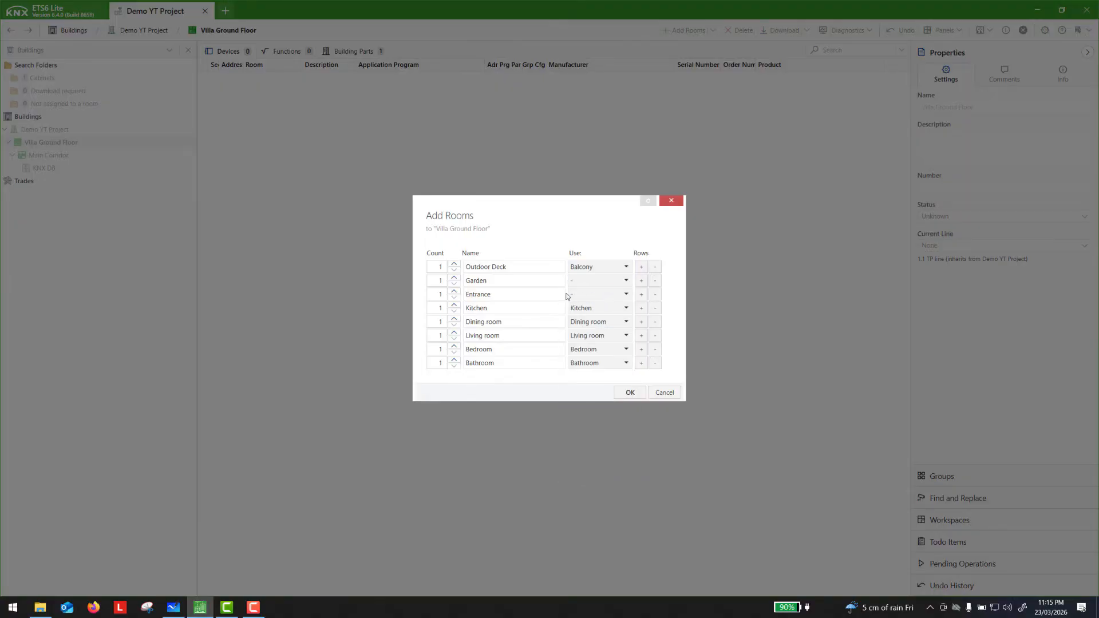
- Set the use of the Garden room to Terrace
left_click(625, 281)
scroll(587, 410, "down", 1)
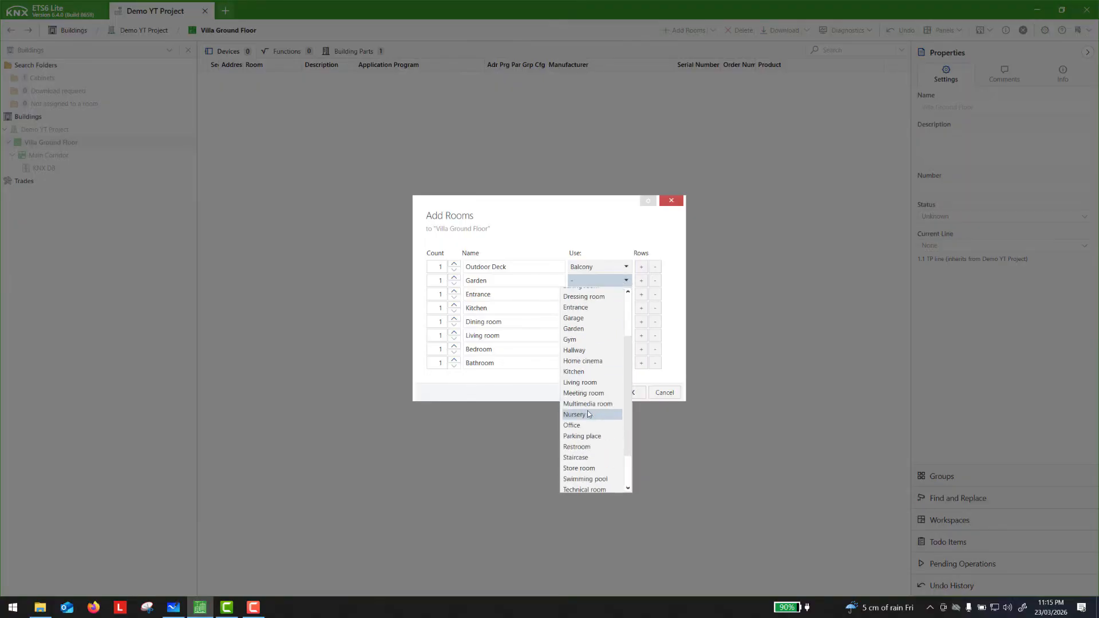
scroll(587, 410, "down", 1)
left_click(589, 467)
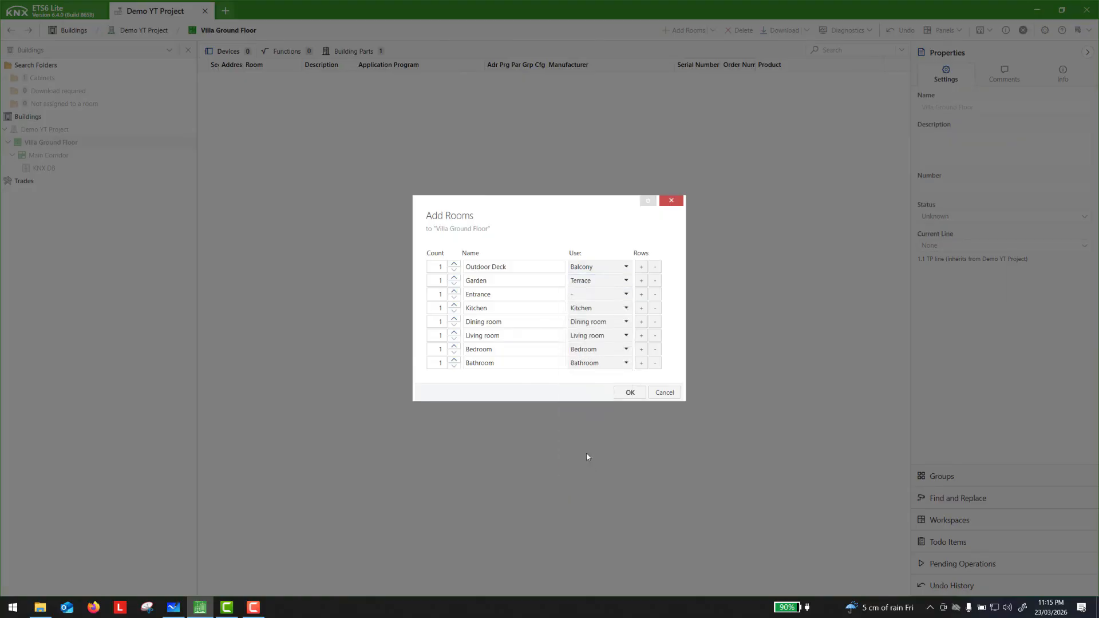
- Set the use of the Entrance room to Entrance and create all listed rooms on Villa Ground Floor
left_click(626, 294)
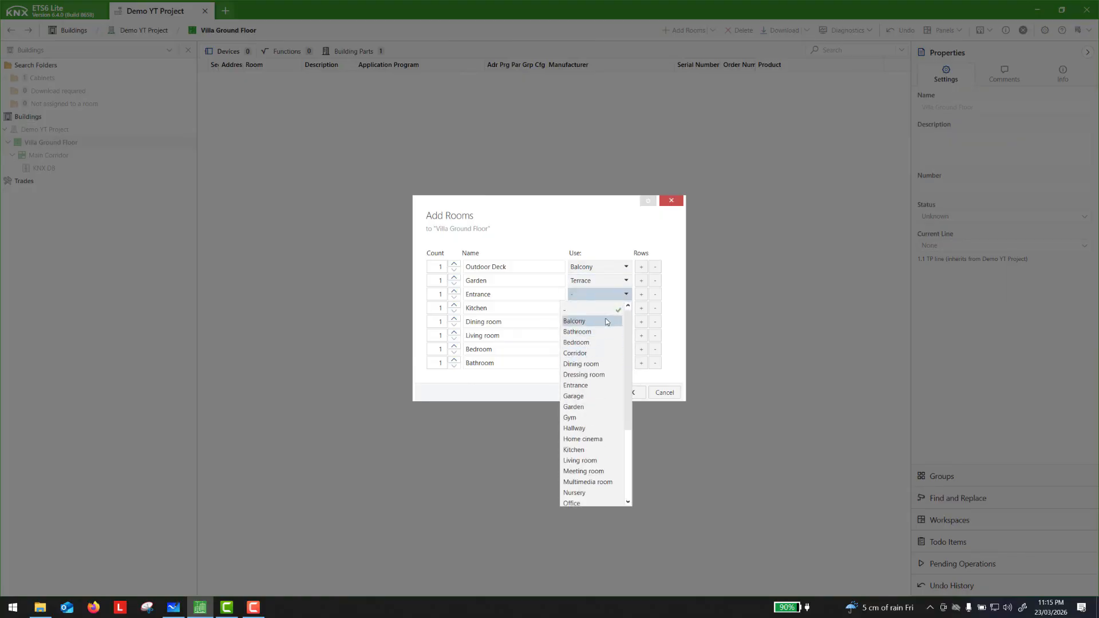
left_click(596, 385)
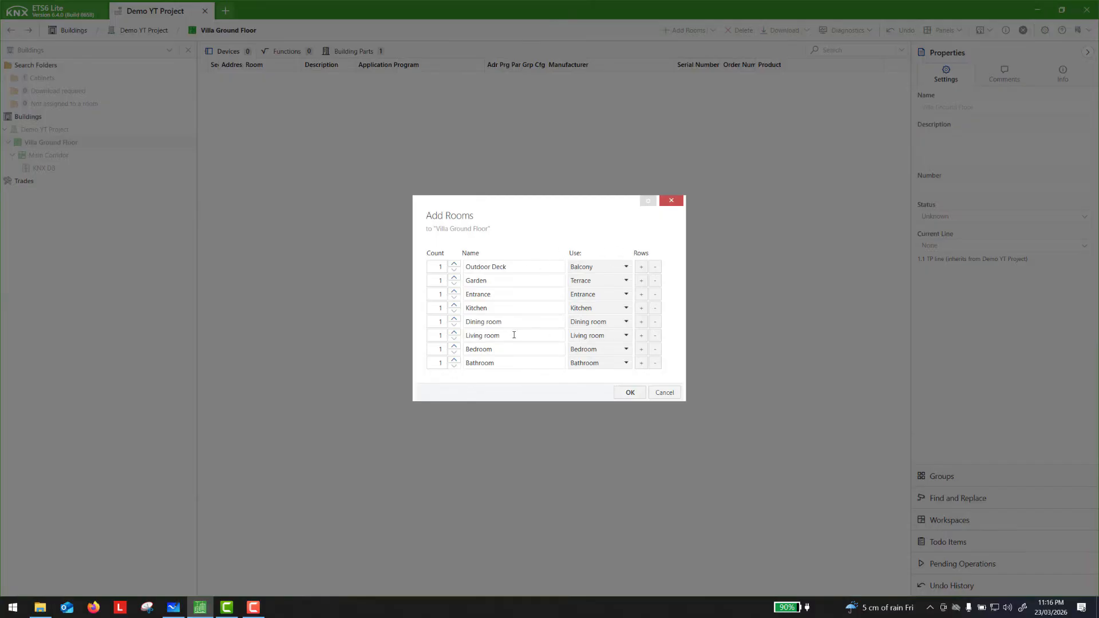
left_click(621, 395)
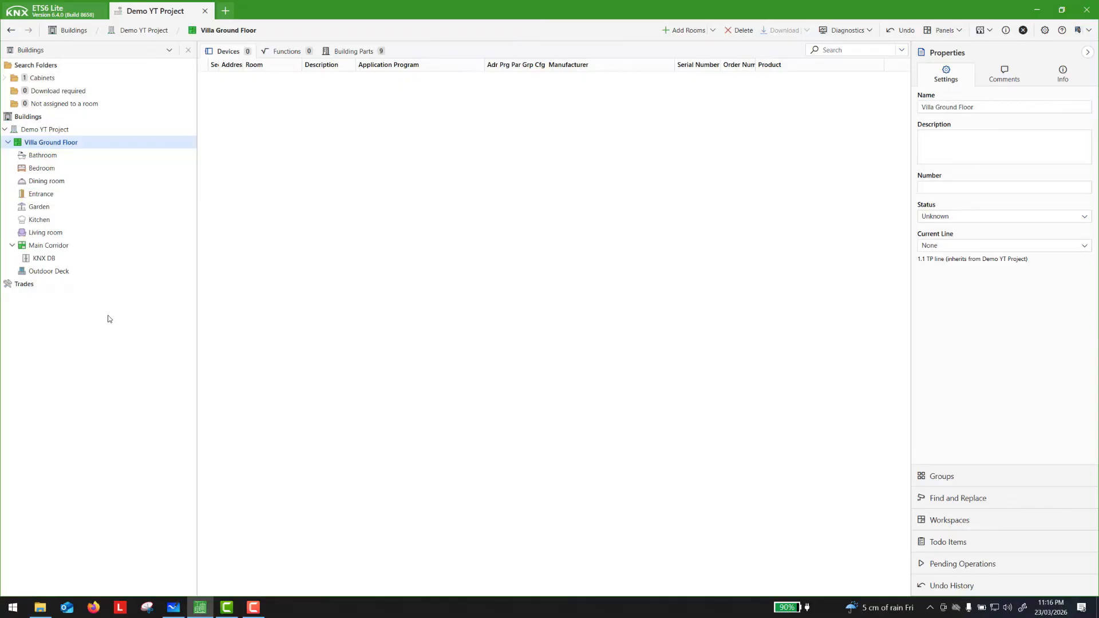
left_click(8, 143)
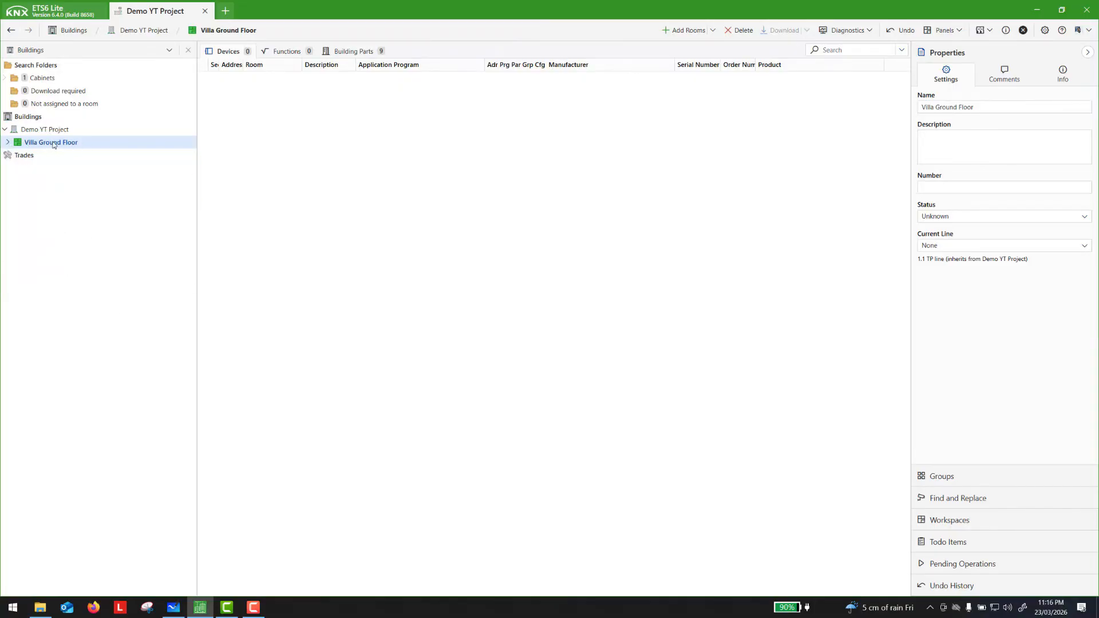
right_click(53, 144)
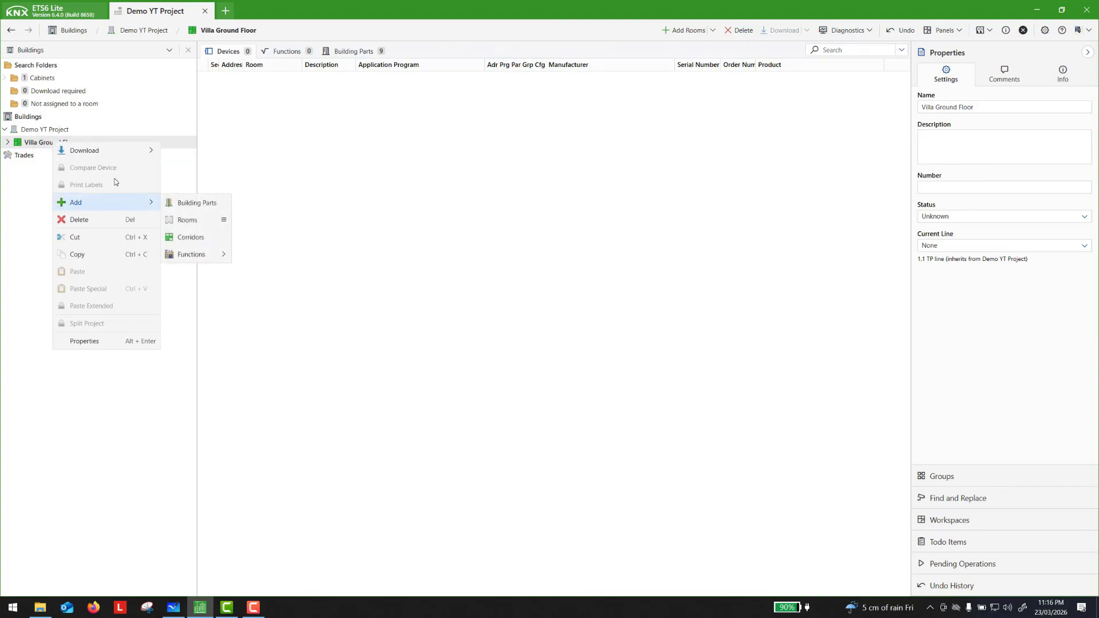
left_click(46, 130)
right_click(46, 130)
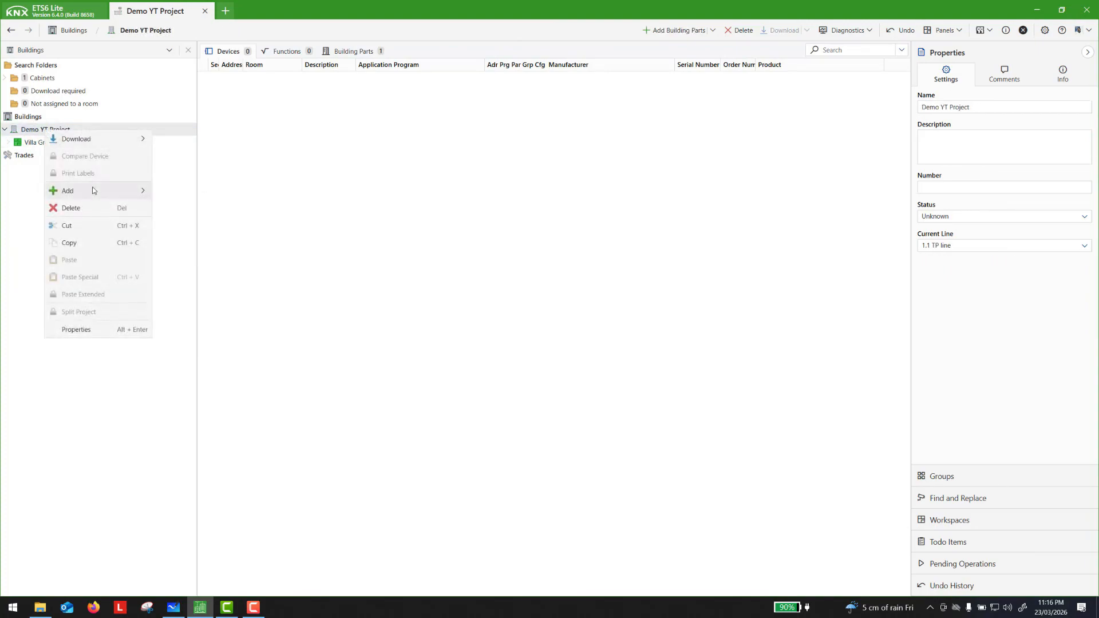
mouse_move(91, 188)
left_click(190, 208)
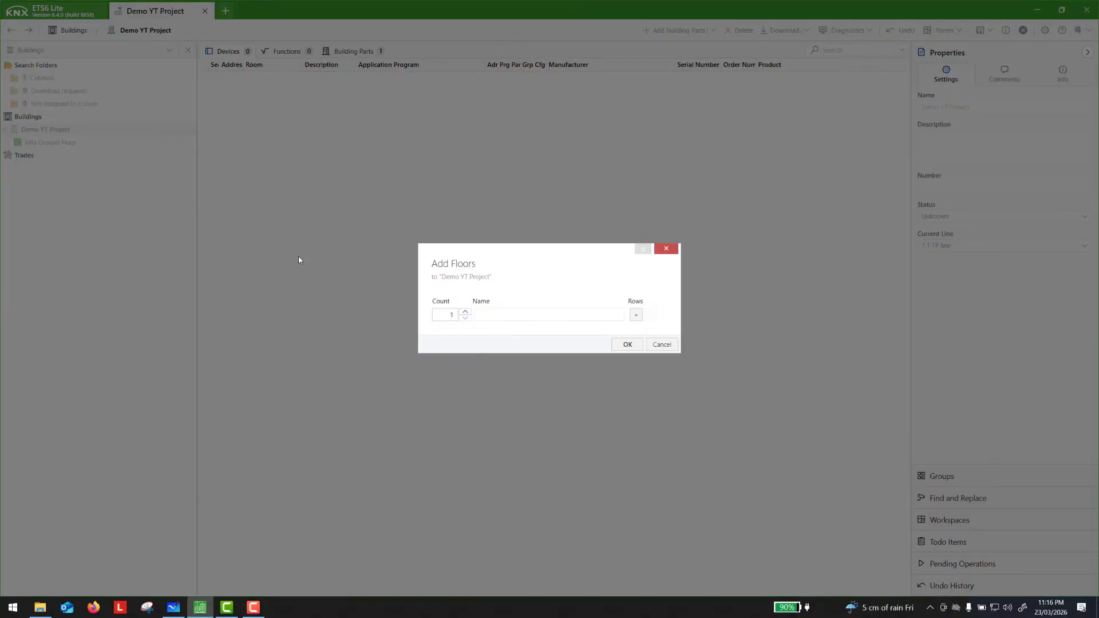
key("Escape")
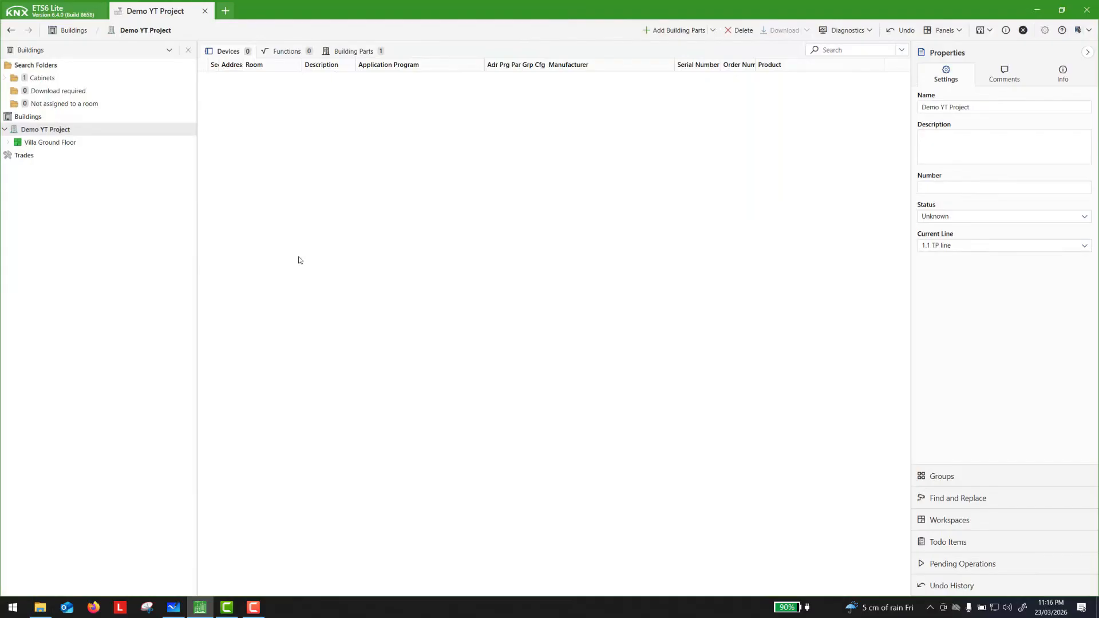
- Add a floor named Villa First Floor to the Demo YT Project building
right_click(126, 133)
mouse_move(156, 195)
left_click(175, 213)
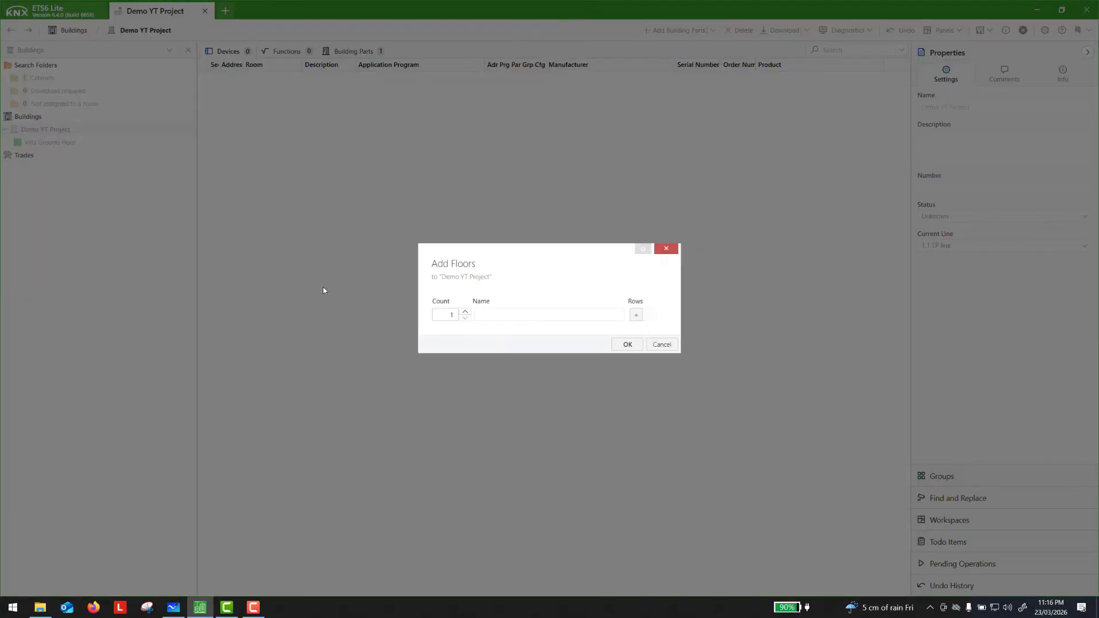
type("Villa First Floor")
left_click(612, 343)
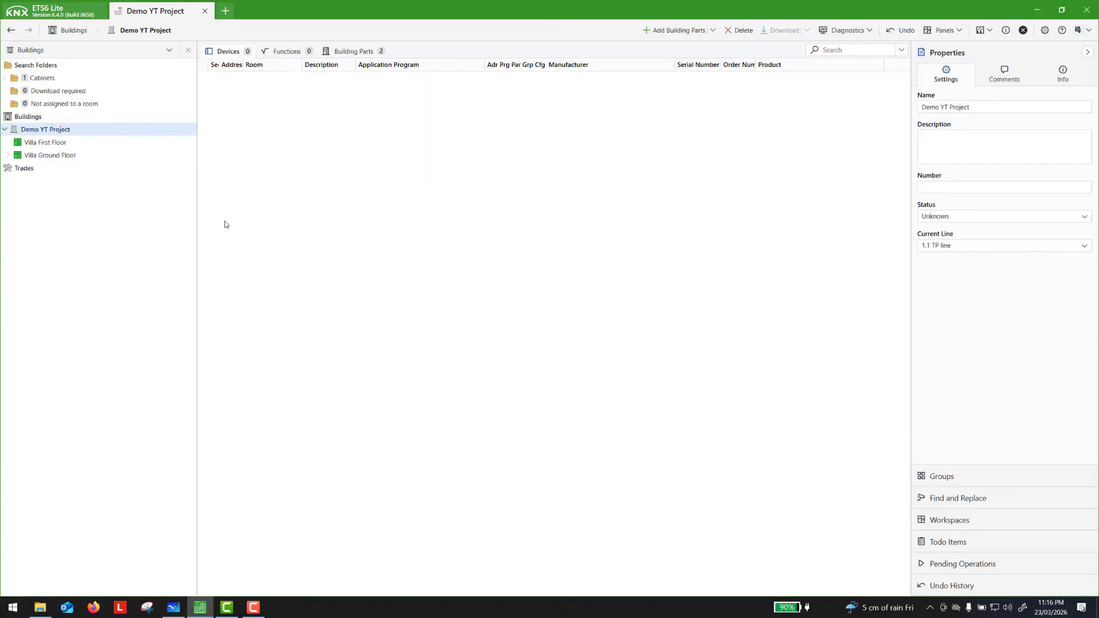
left_click(60, 144)
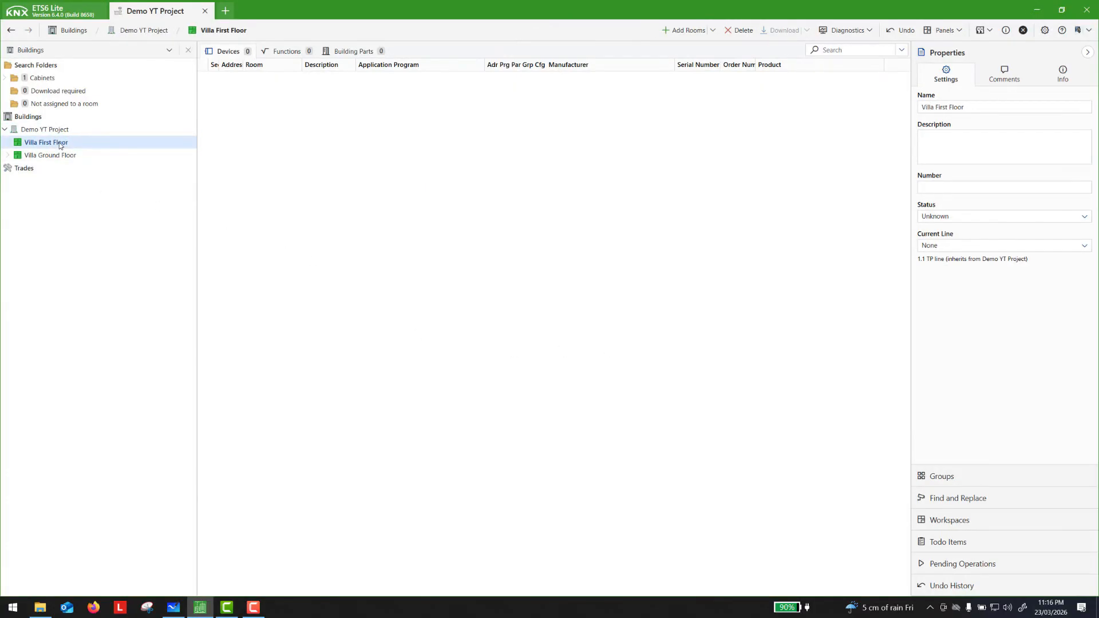
right_click(60, 144)
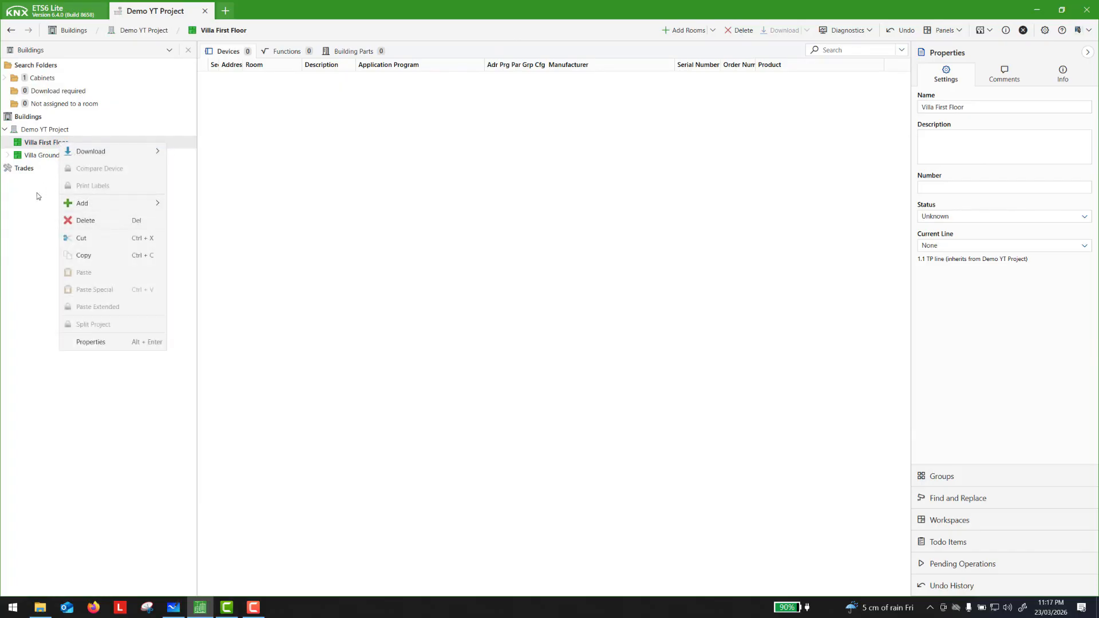
left_click(41, 187)
- Copy everything from Bathroom through Outdoor Deck on Villa Ground Floor and paste it once into Villa First Floor with Paste Special, without group addresses
left_click(45, 155)
left_click(8, 155)
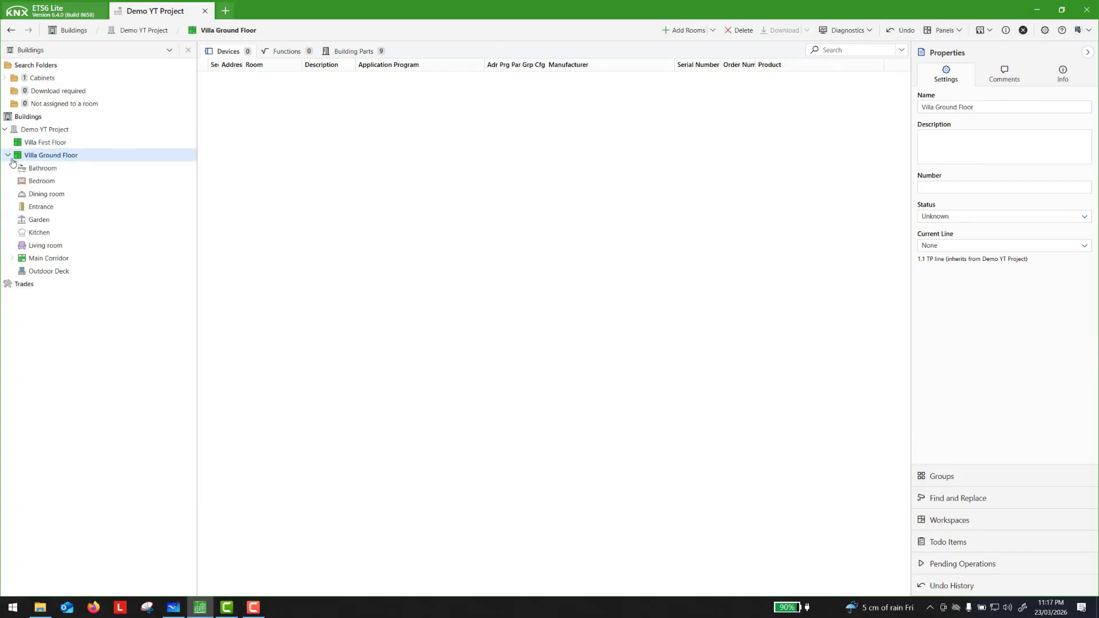
left_click(40, 171)
key("shift+Down")
key("shift+Down")
key("shift+Down")
key("shift+Down")
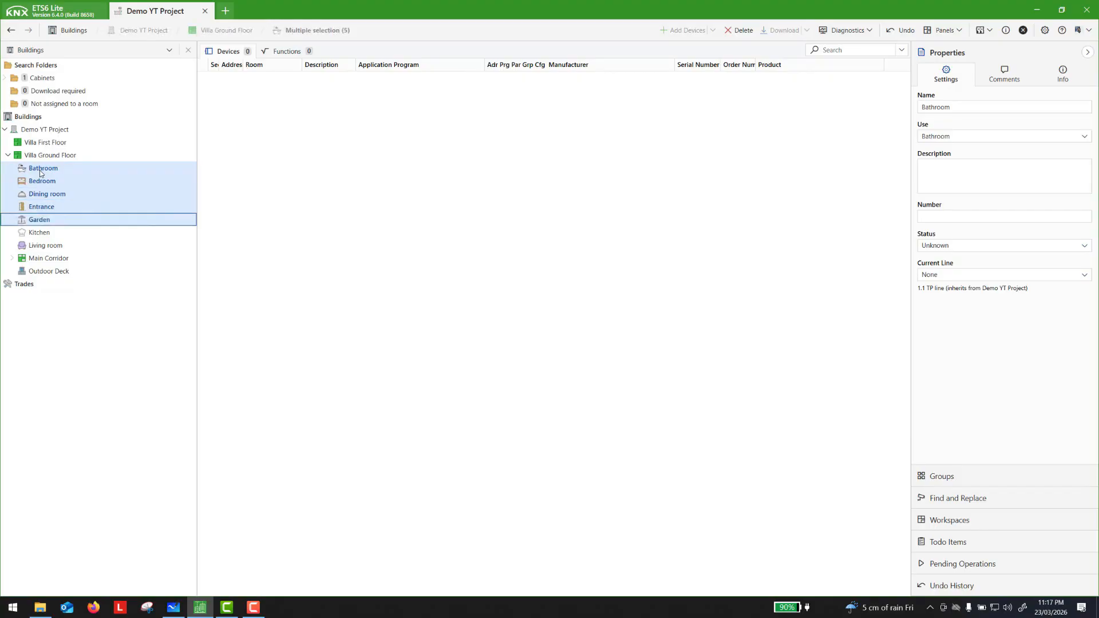
key("shift+Down")
key("shift+Down")
key("shift+Down")
key("shift+Down")
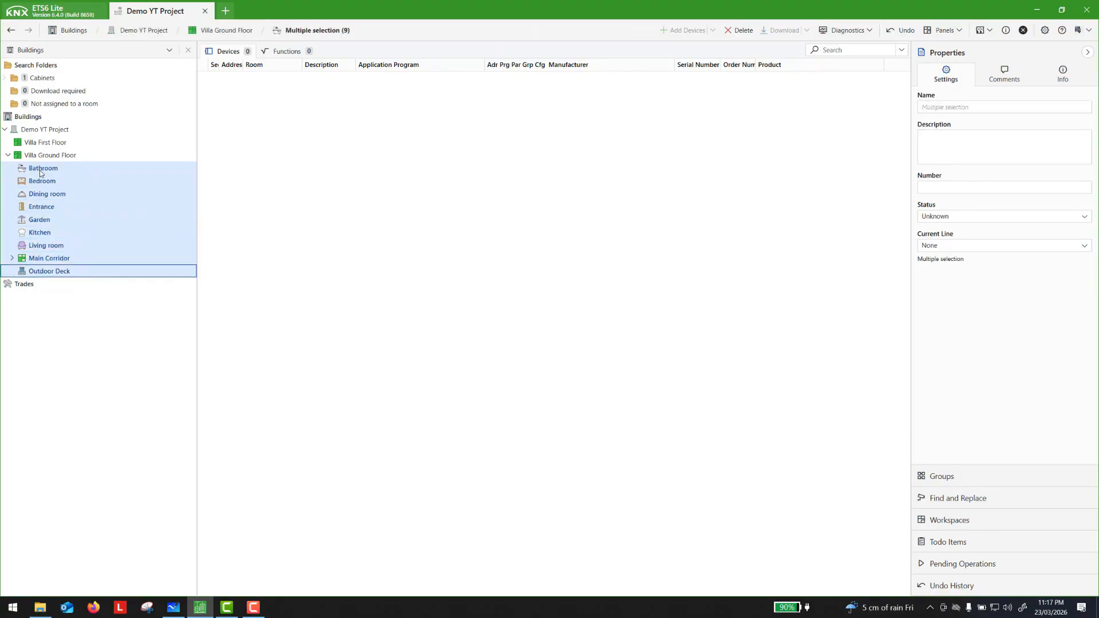
left_click(61, 144)
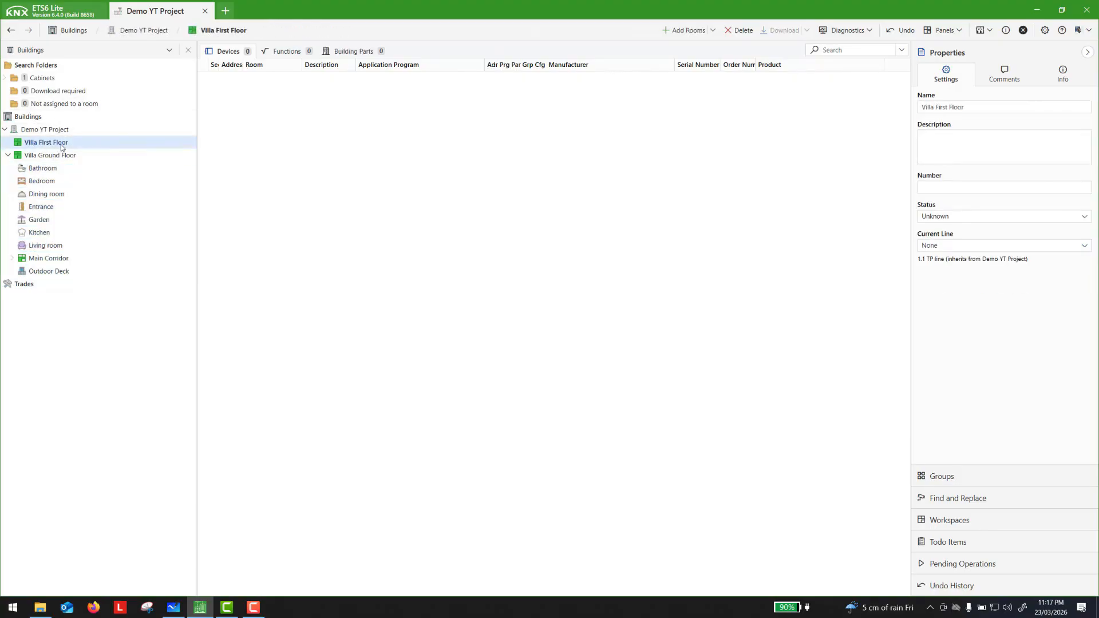
key("ctrl+shift+v")
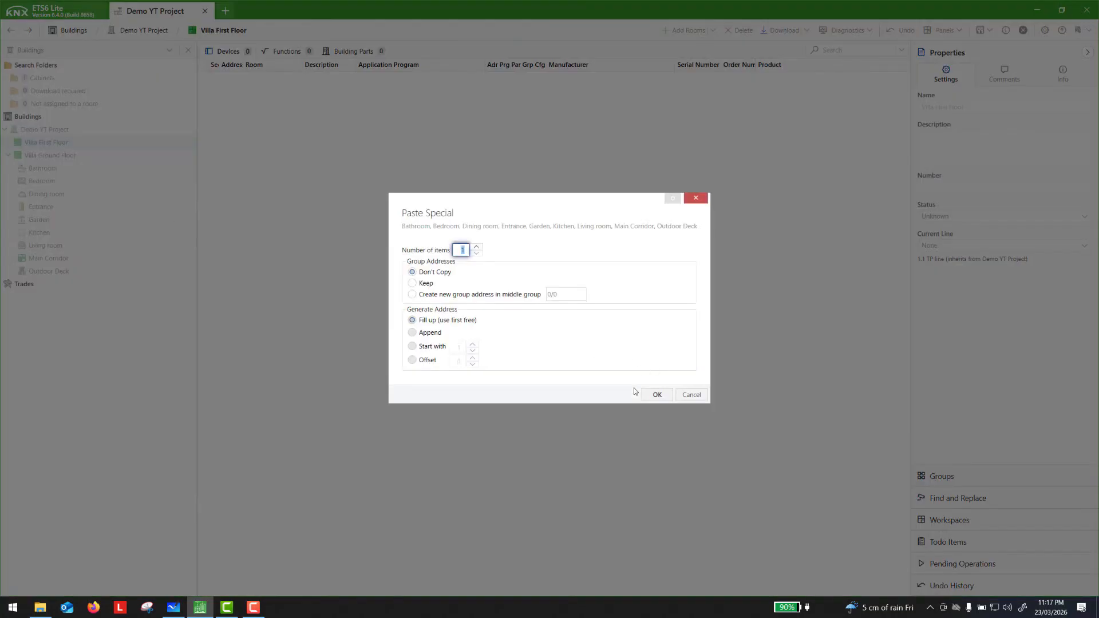
left_click(655, 395)
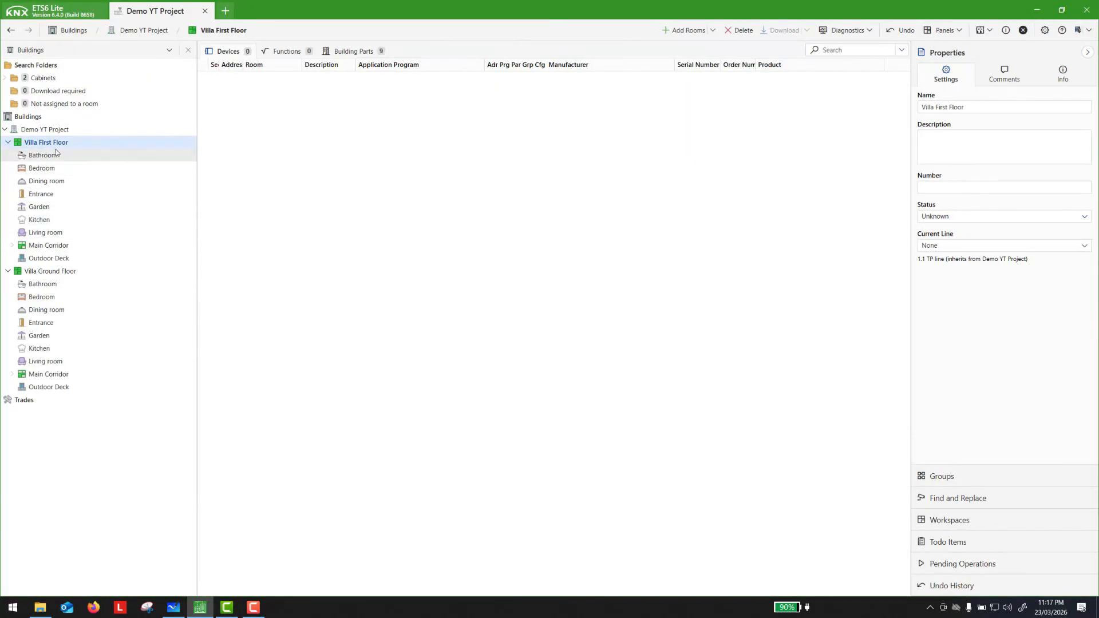
- Delete the Outdoor Deck and Kitchen rooms from Villa First Floor
left_click(64, 259)
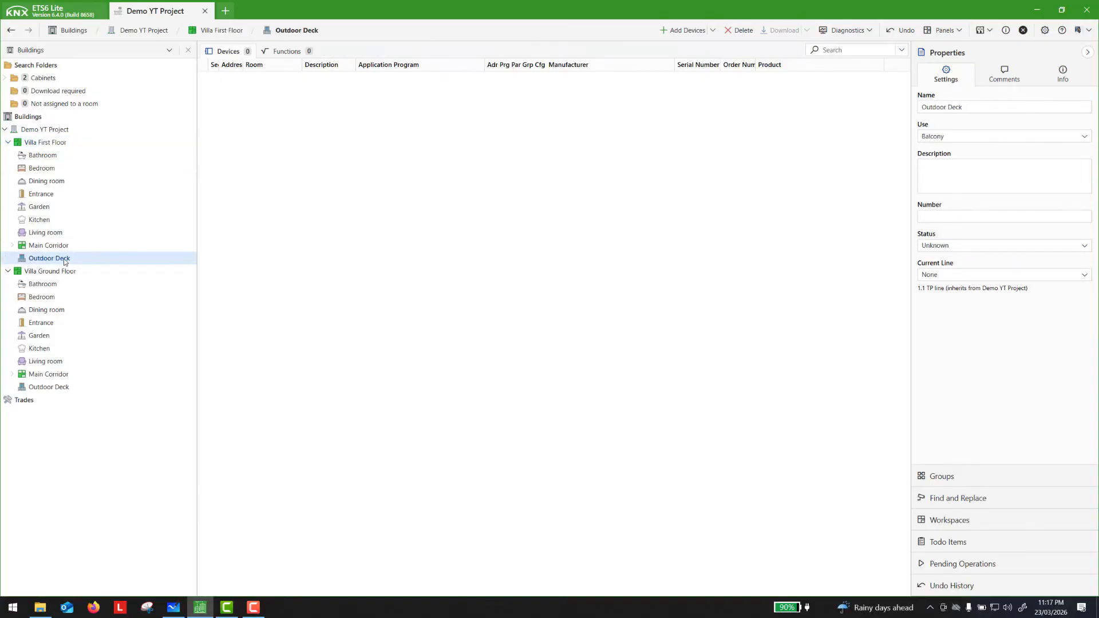
key("Delete")
left_click(655, 350)
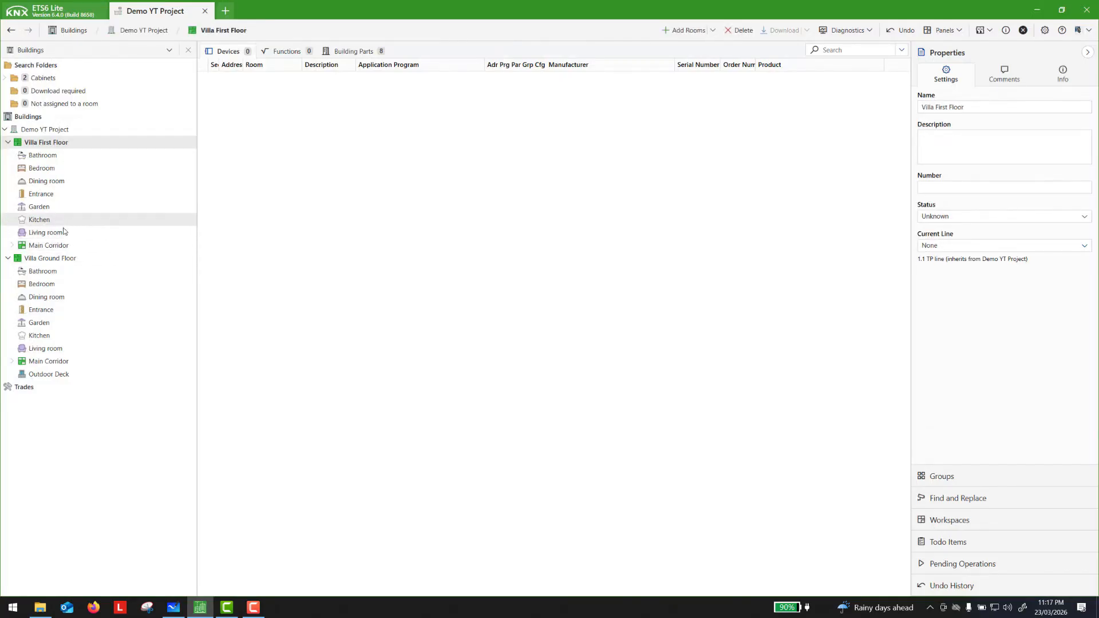
left_click(62, 221)
key("Delete")
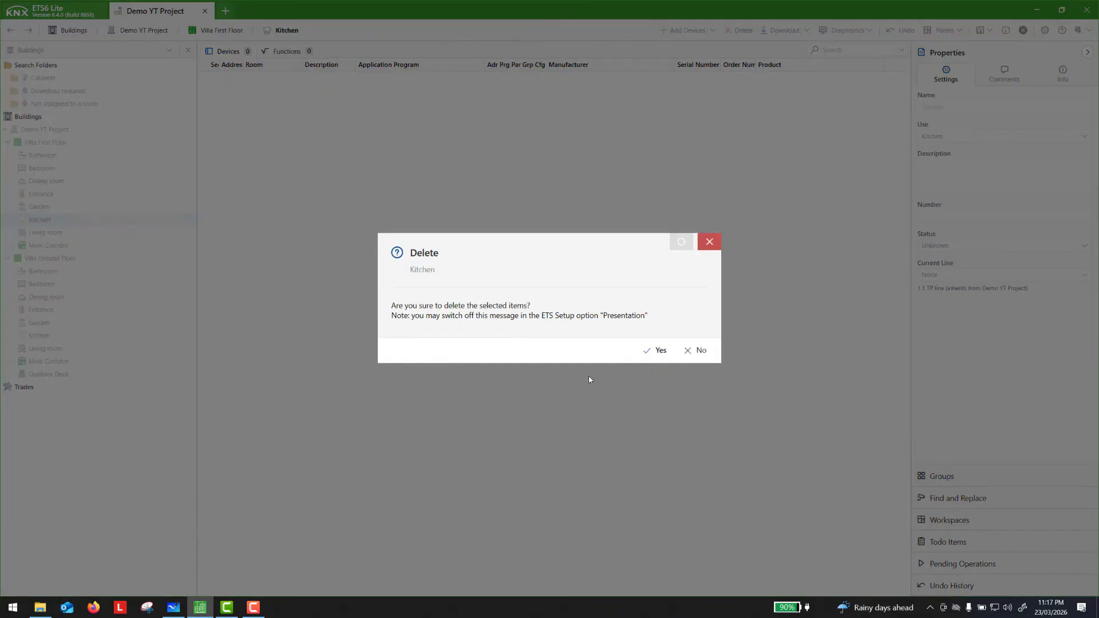
left_click(655, 350)
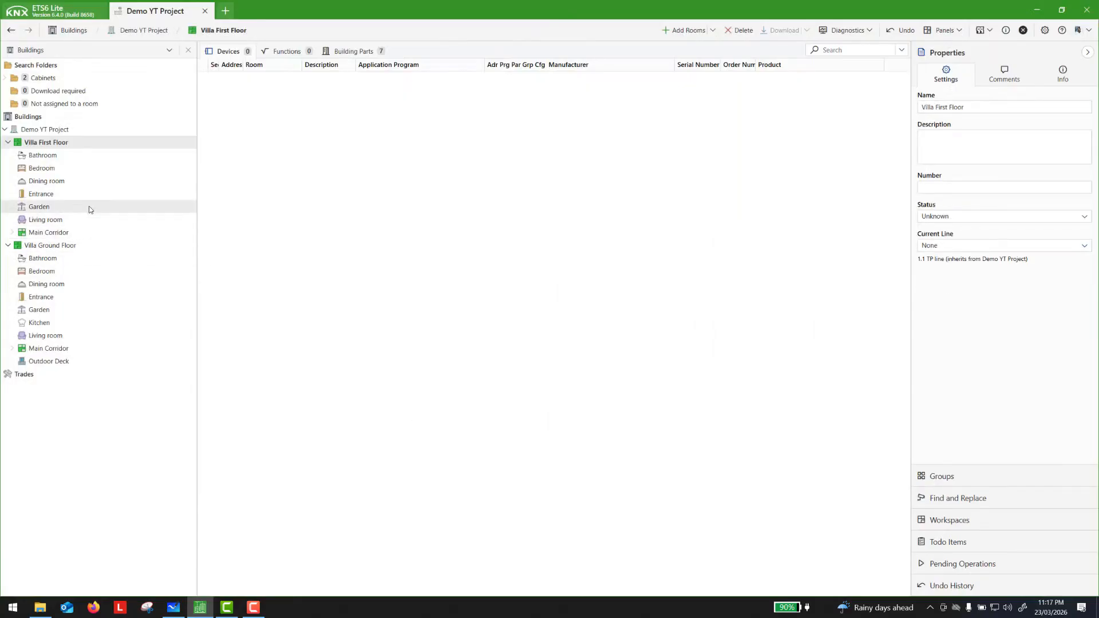
- Delete the Garden and Dining room from Villa First Floor
left_click(90, 208)
key("Delete")
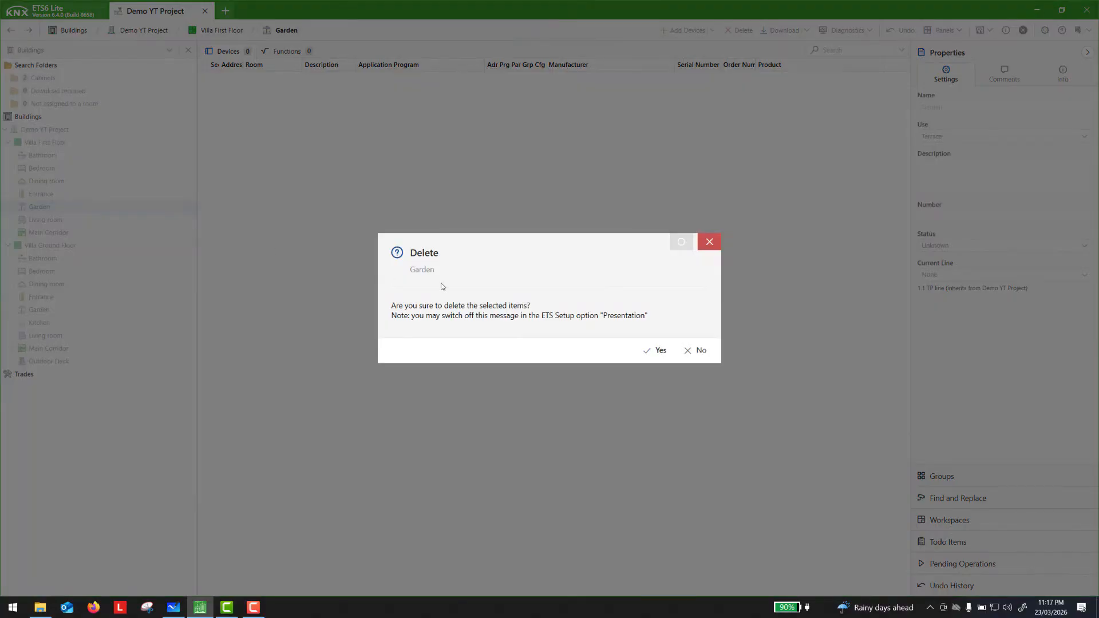
left_click(651, 350)
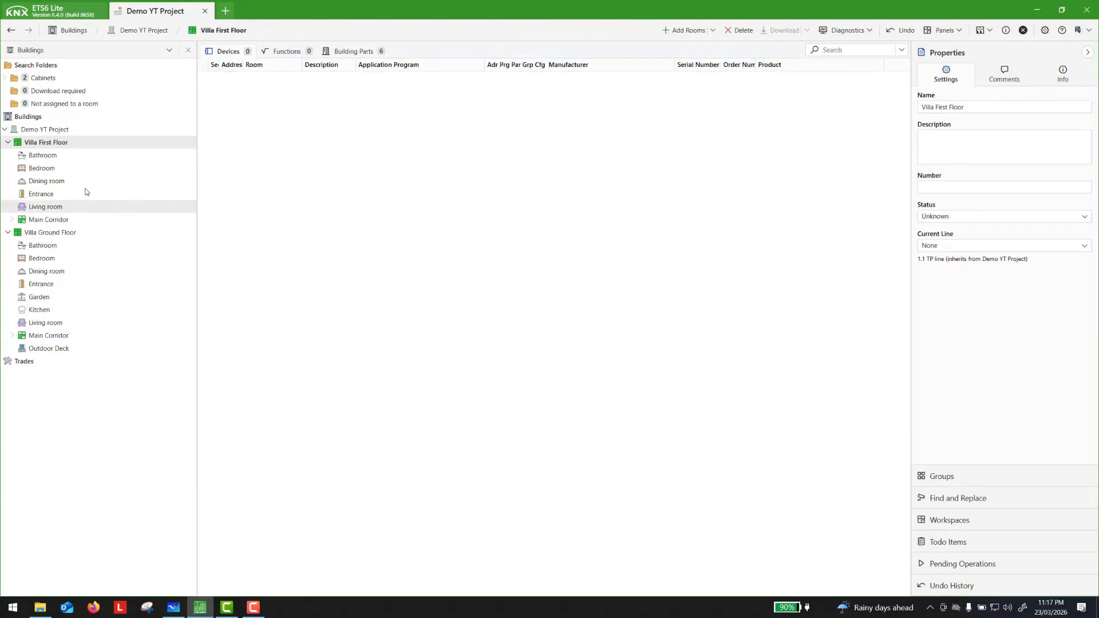
left_click(143, 181)
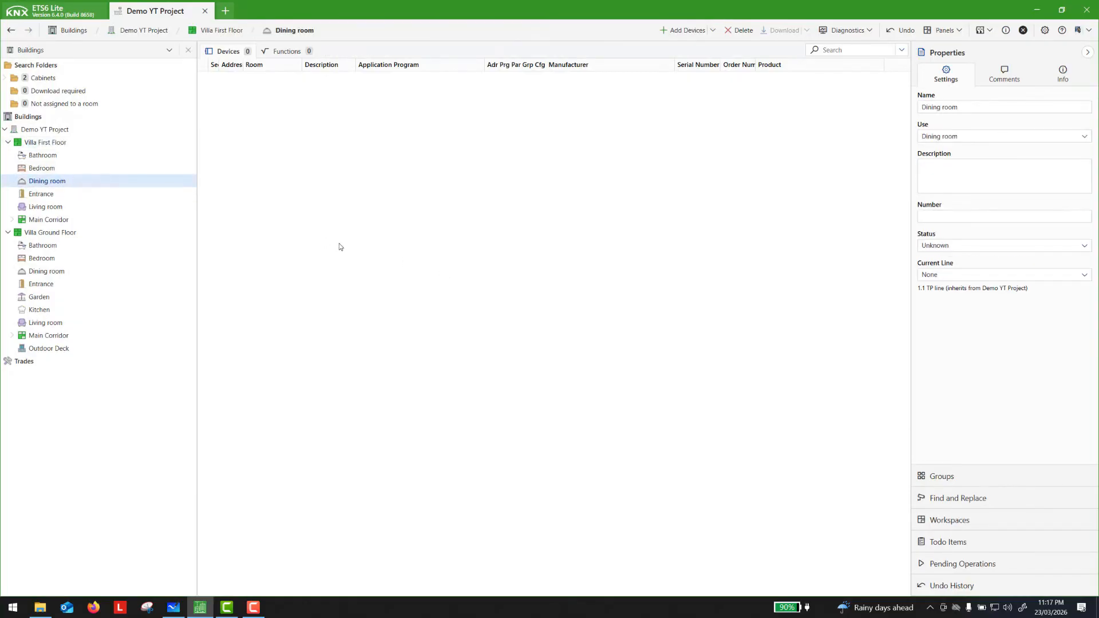
key("Delete")
left_click(652, 350)
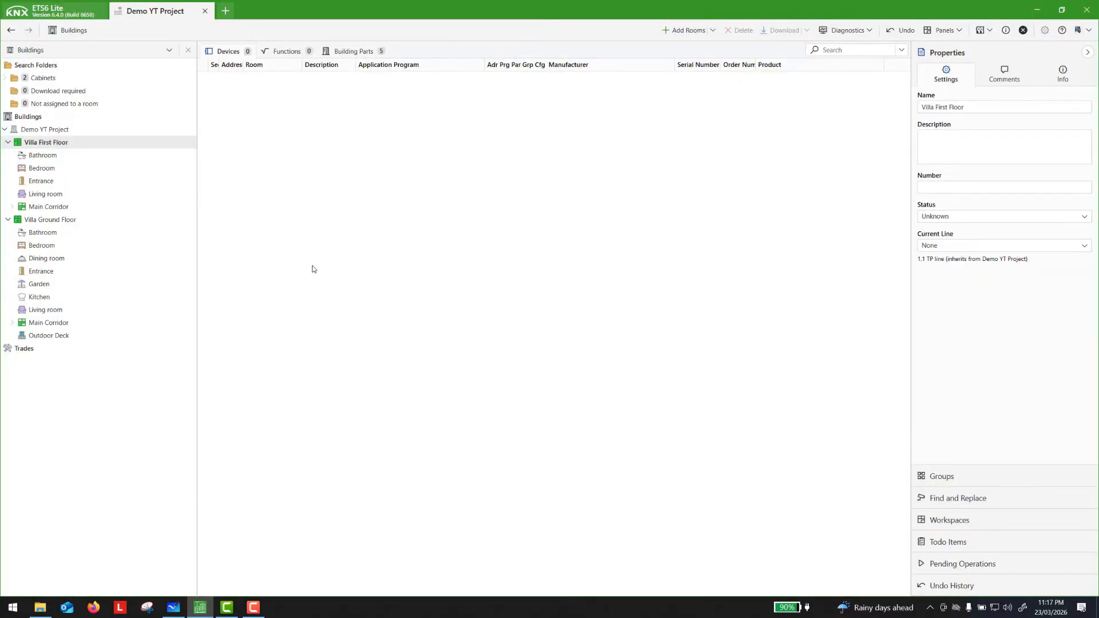
- Rename the Bathroom on Villa First Floor to Common Bathroom
left_click(60, 160)
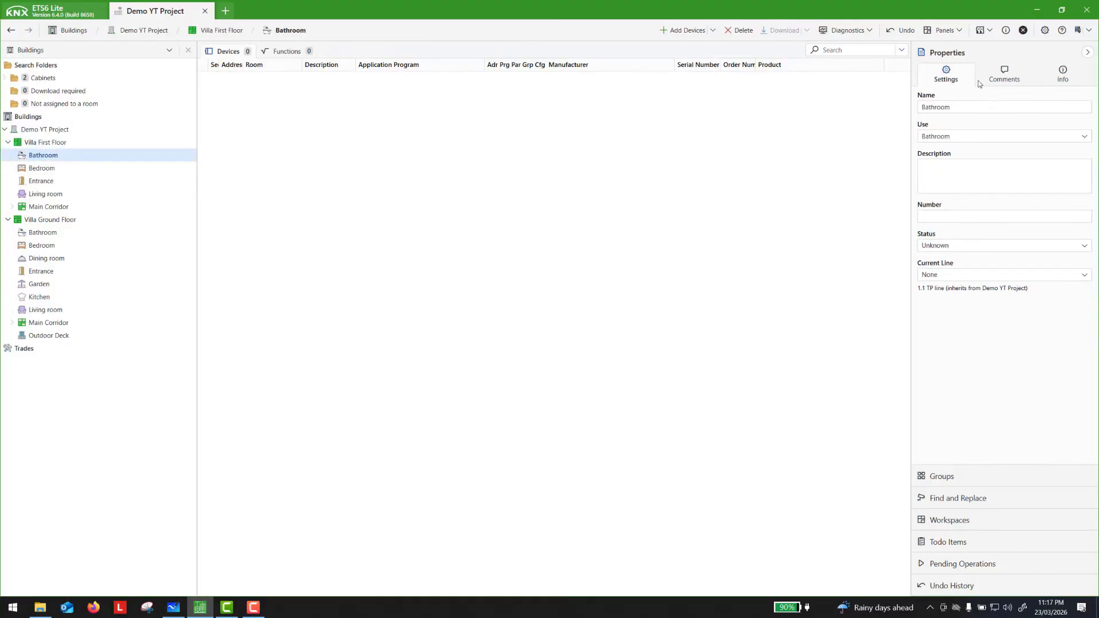
left_click(921, 108)
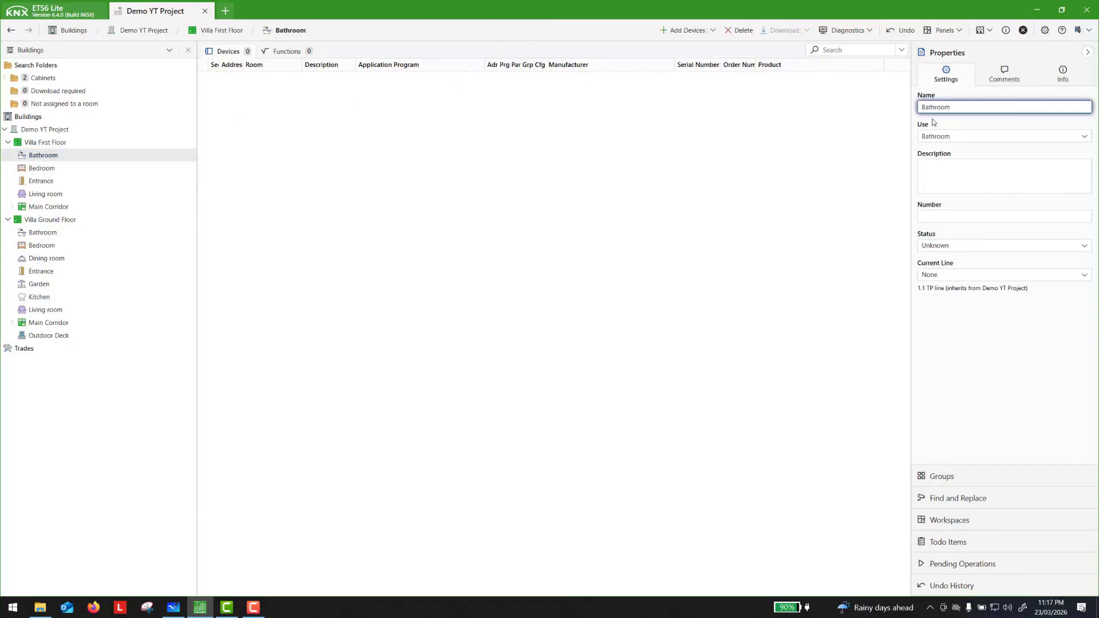
type("Common")
left_click(638, 224)
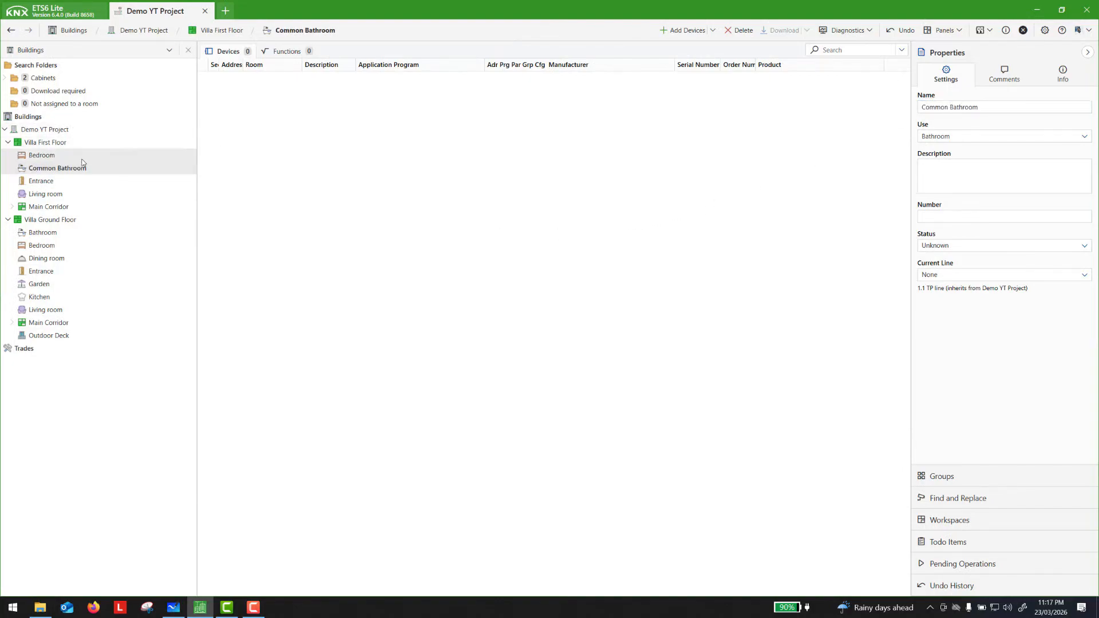
- Rename the Bedroom on Villa First Floor to Master Bedroom
left_click(42, 155)
left_click(923, 108)
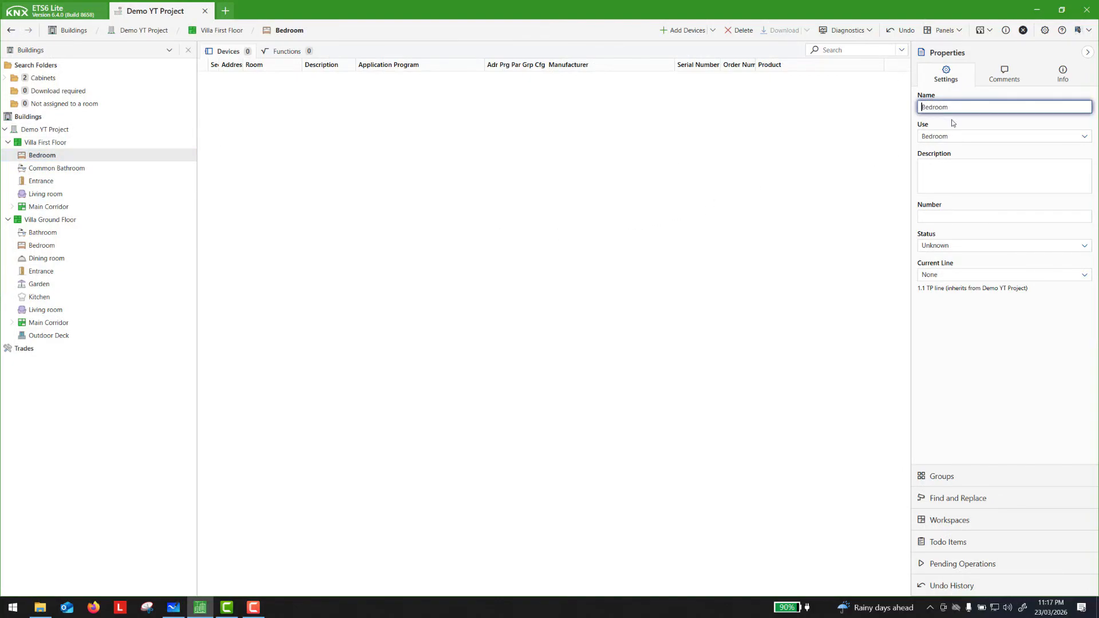
type("Master")
left_click(475, 258)
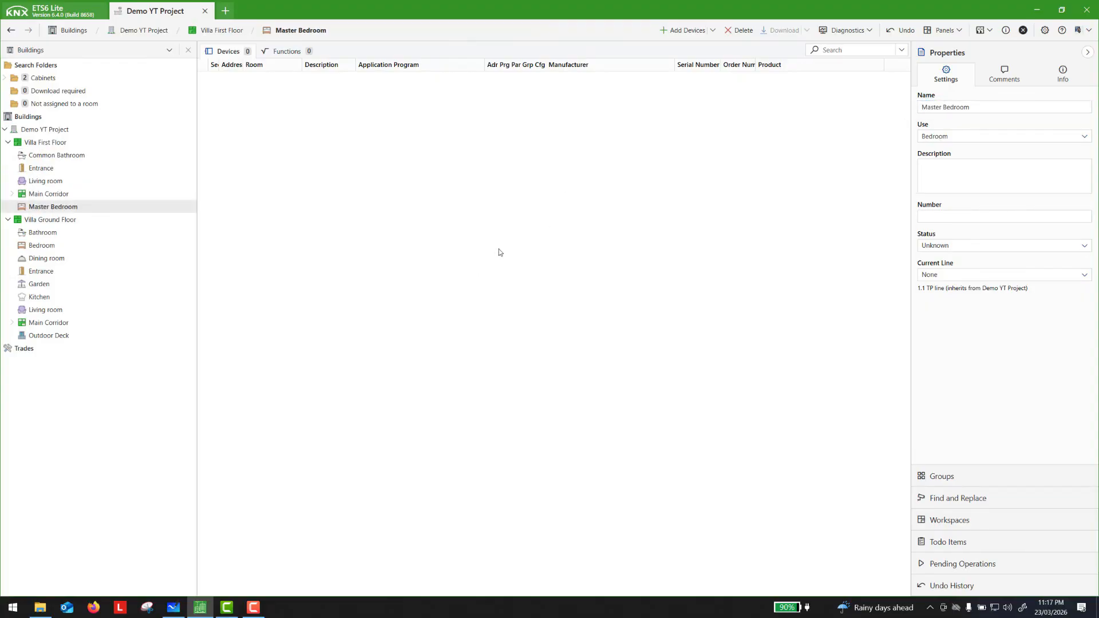
- Add one room named Kids Bedroom with the use Bedroom to Villa First Floor
left_click(63, 143)
right_click(67, 145)
mouse_move(126, 205)
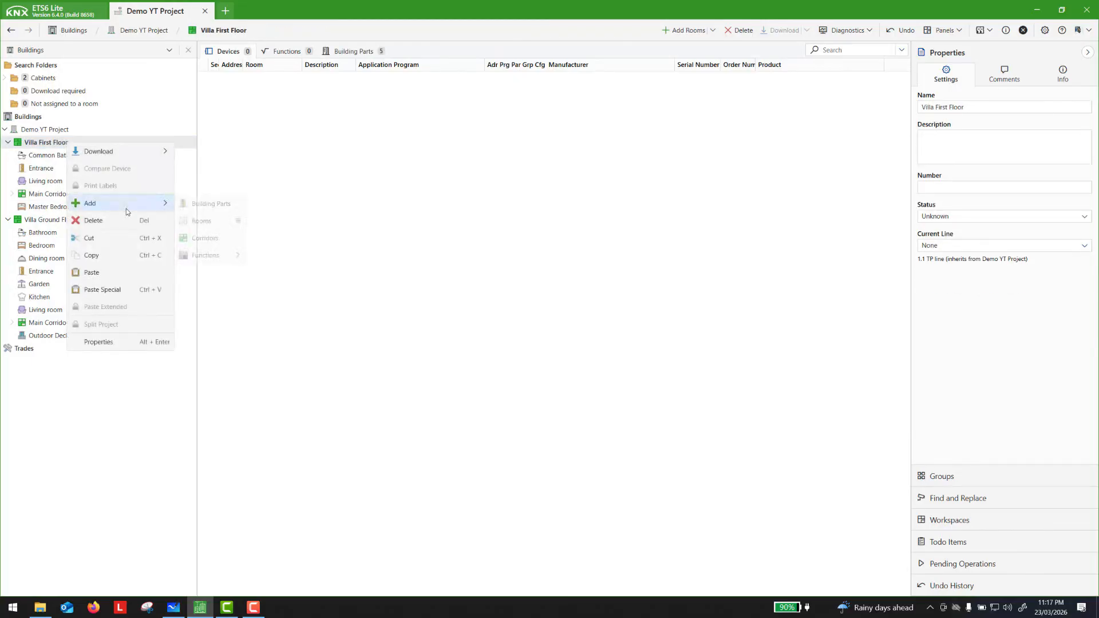
left_click(221, 221)
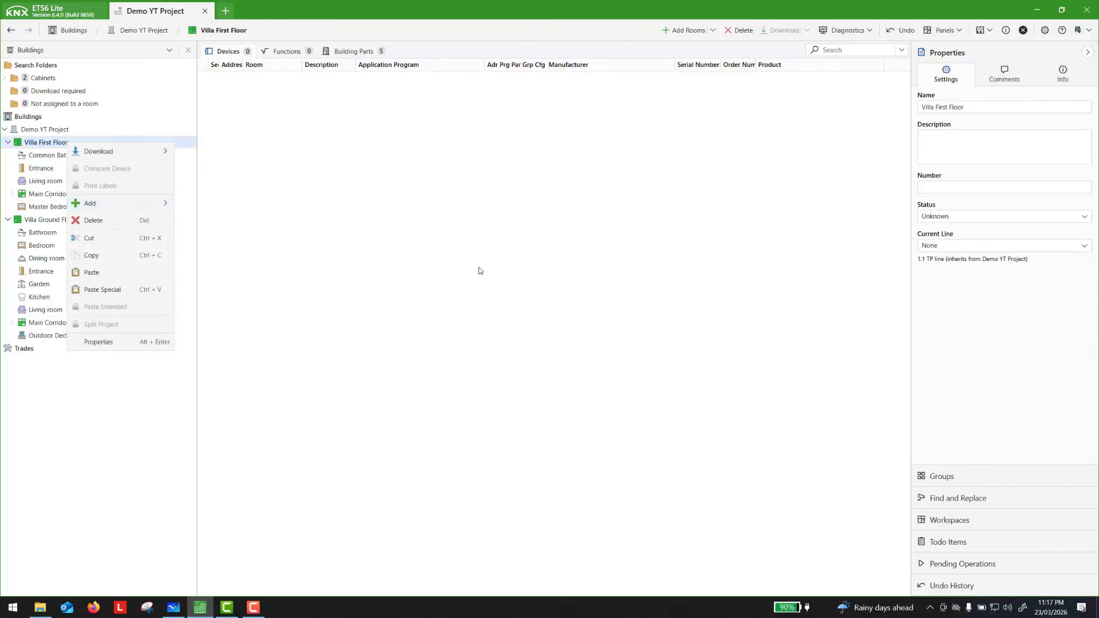
type("Kid")
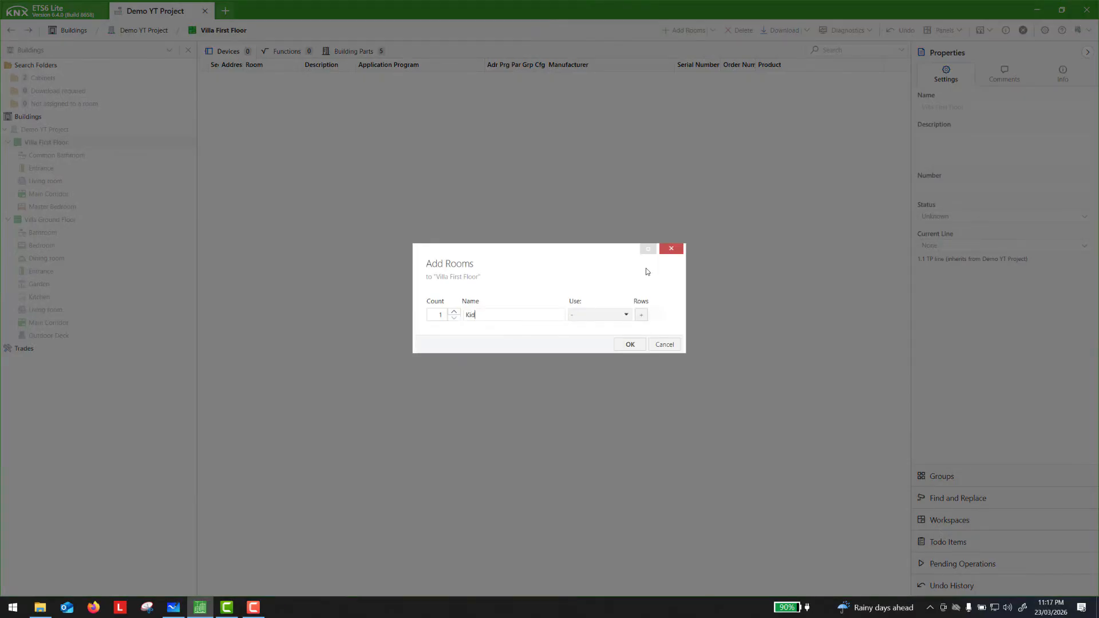
type("s bedroom")
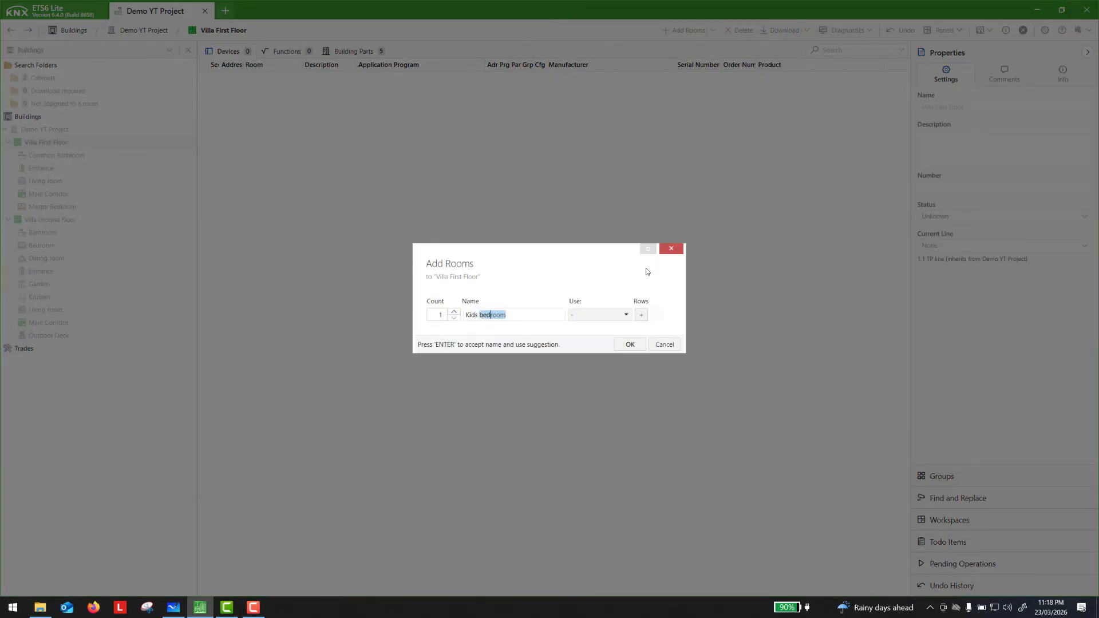
key("Return")
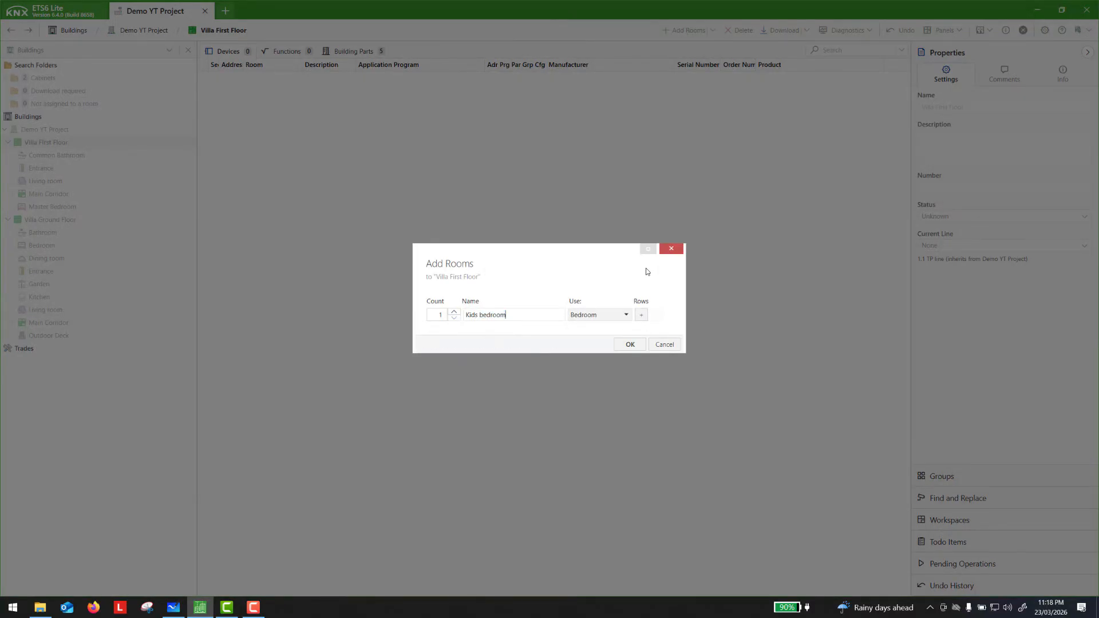
left_click(482, 315)
key("BackSpace")
type("B")
left_click(630, 344)
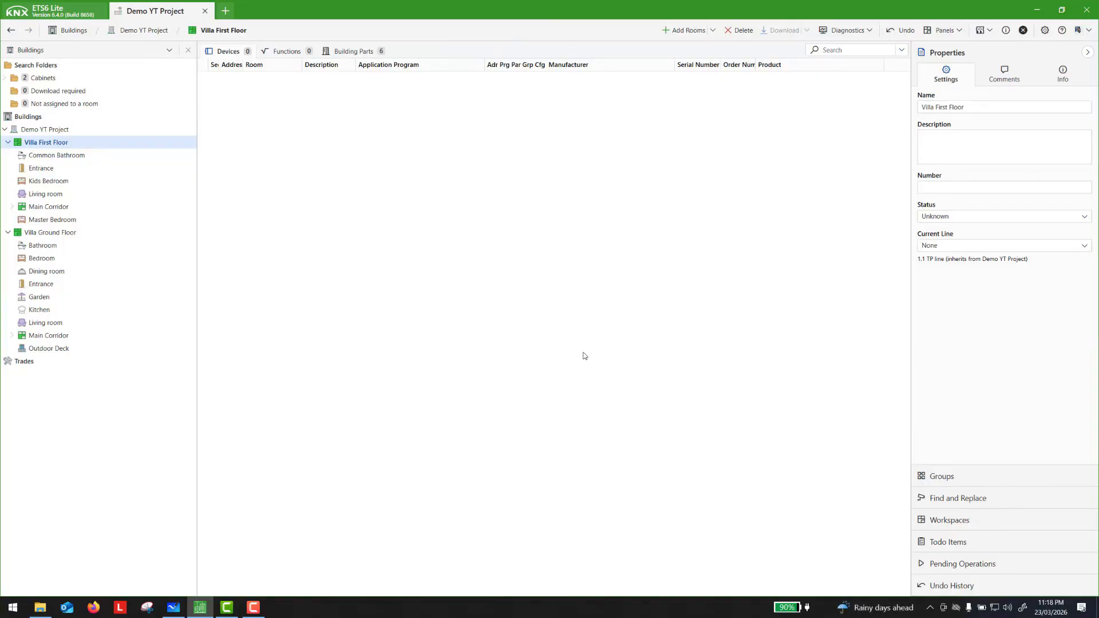
- Switch to Microsoft Whiteboard and shrink its window over the project to view the floor plan beside the building tree
left_click(173, 607)
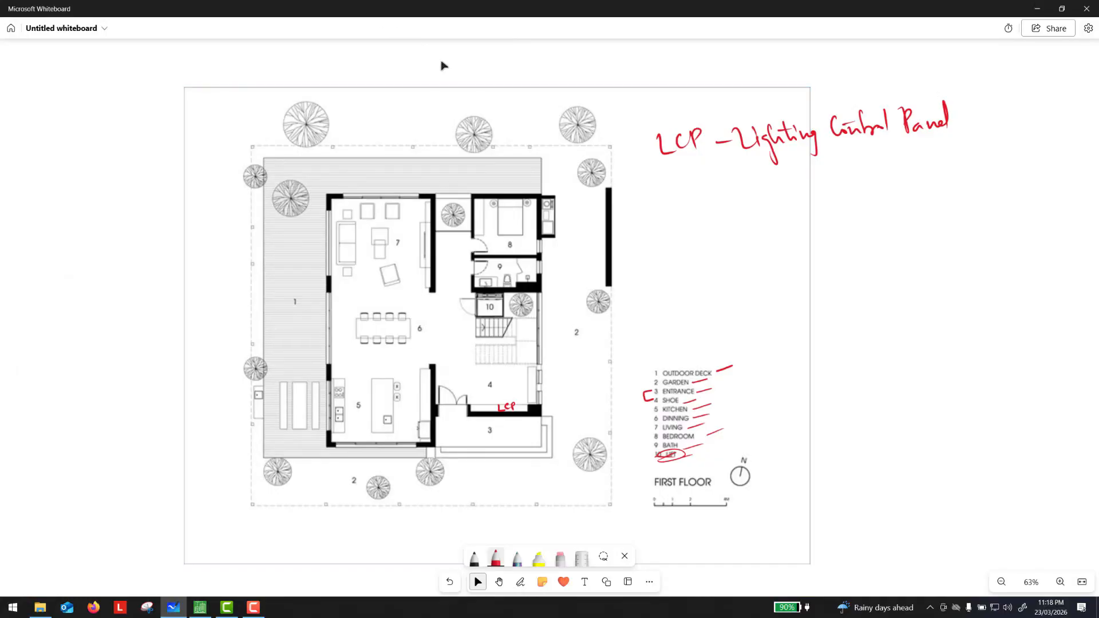
left_click_drag(441, 8, 606, 123)
scroll(719, 321, "down", 1)
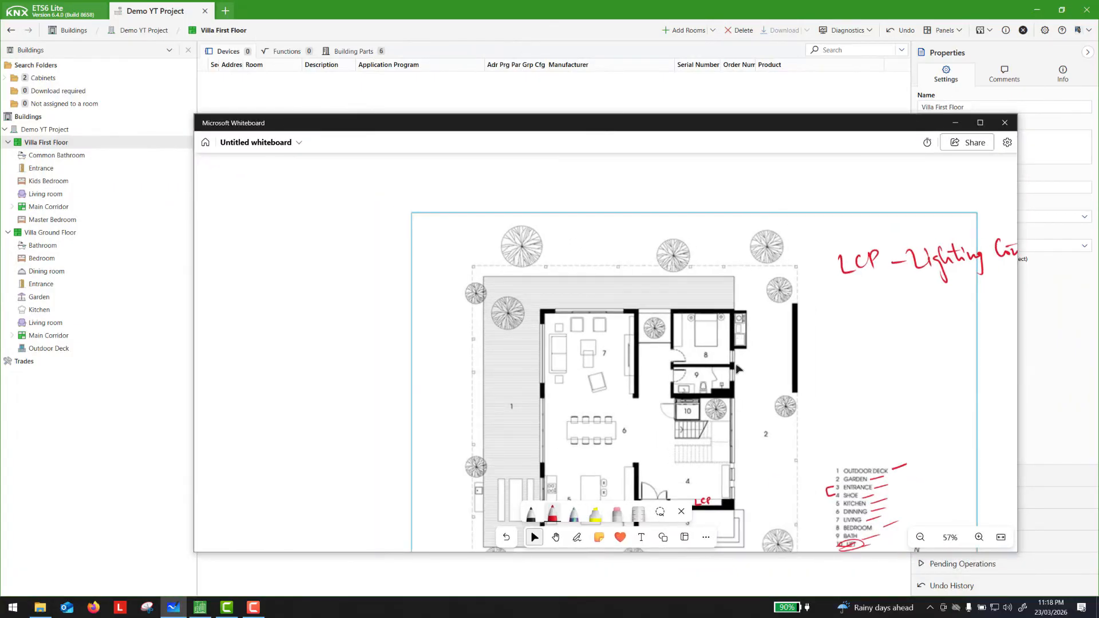